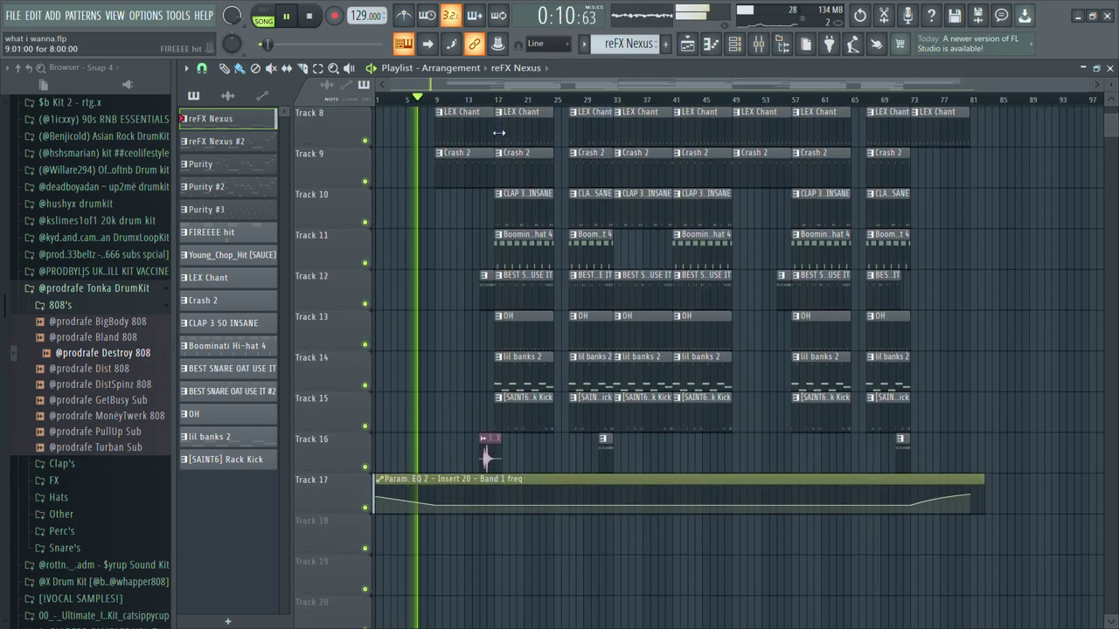
Review the arrangement from Track 1 while the song plays, then stop playback and focus on the opening bars
{"action": "scroll", "coordinate": [498, 132], "scroll_direction": "up", "scroll_amount": 7}
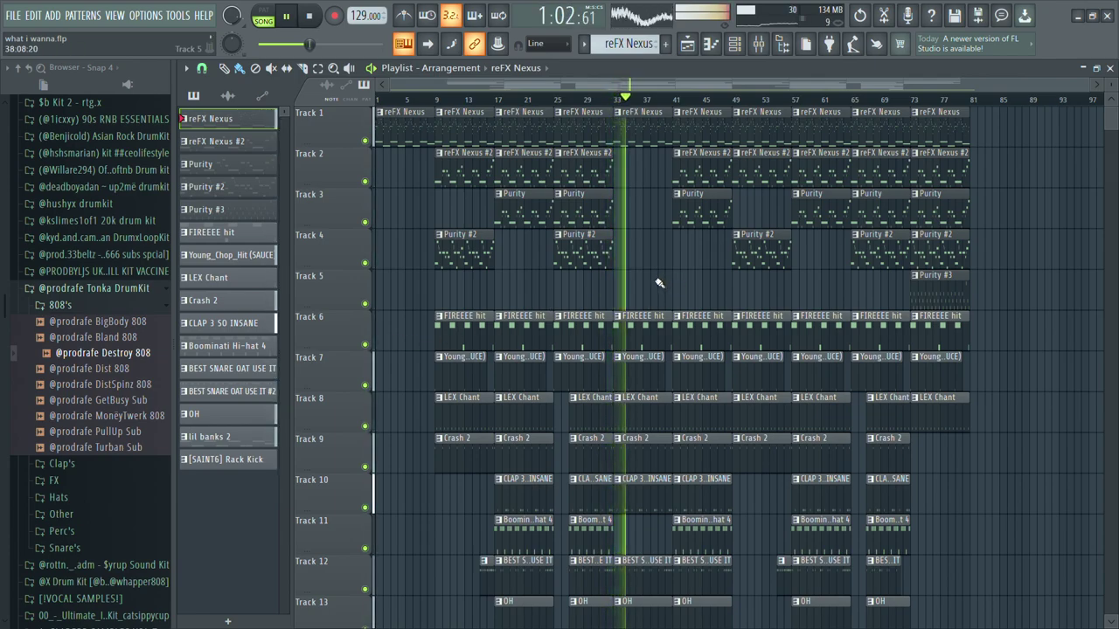
{"action": "key", "text": "space"}
{"action": "scroll", "coordinate": [419, 101], "scroll_direction": "up", "scroll_amount": 1}
{"action": "scroll", "coordinate": [420, 101], "scroll_direction": "up", "scroll_amount": 2}
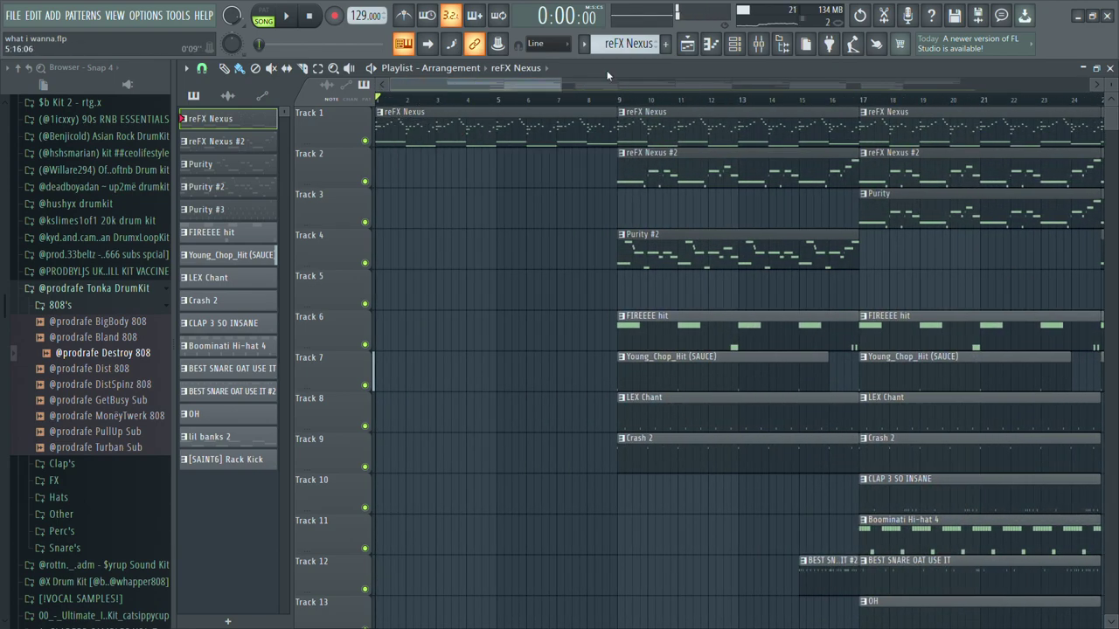
Show the channel rack and inspect the preset loaded in the reFX Nexus channel, then close the plugin
{"action": "left_click", "coordinate": [732, 44]}
{"action": "left_click", "coordinate": [275, 246]}
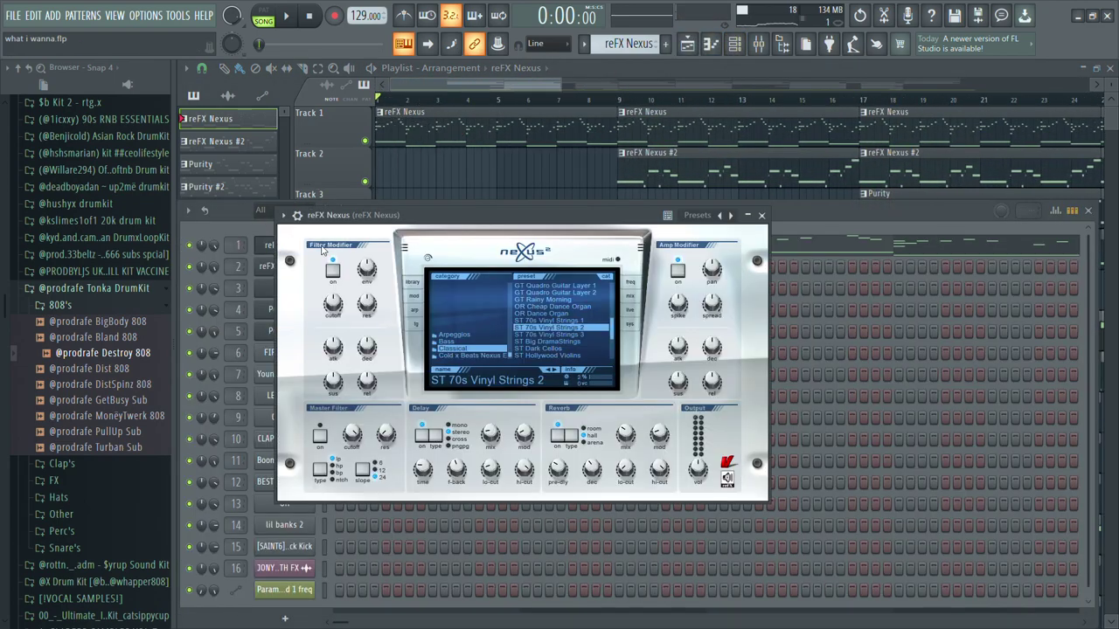
{"action": "left_click", "coordinate": [761, 215]}
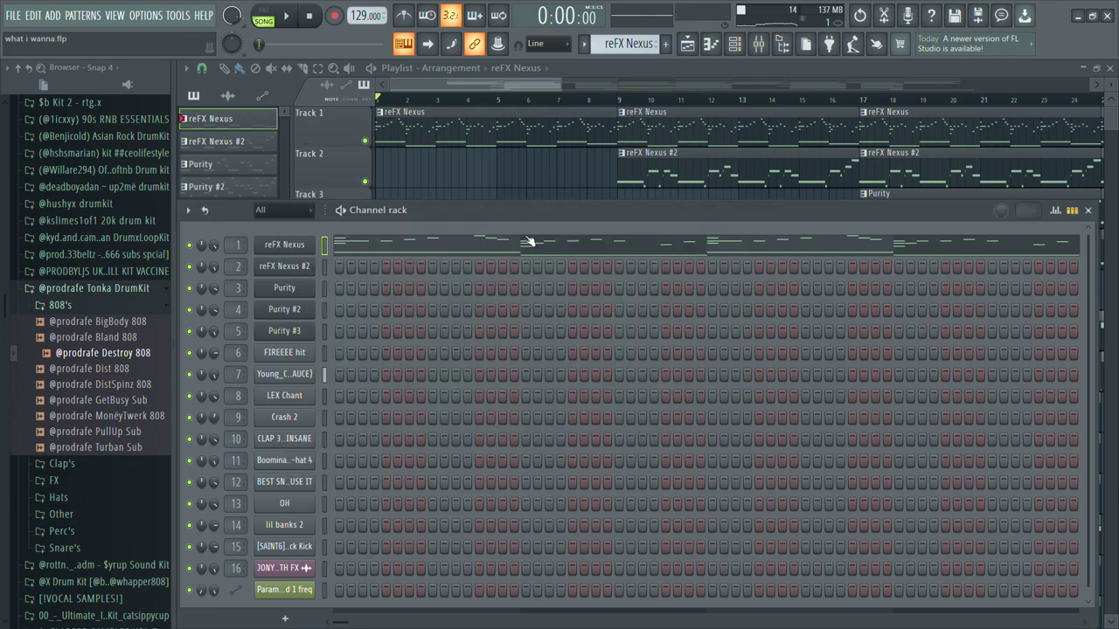
Open the reFX Nexus channel's notes in the piano roll, examine the whole melody and briefly audition it
{"action": "left_click", "coordinate": [476, 250]}
{"action": "scroll", "coordinate": [362, 105], "scroll_direction": "down", "scroll_amount": 4}
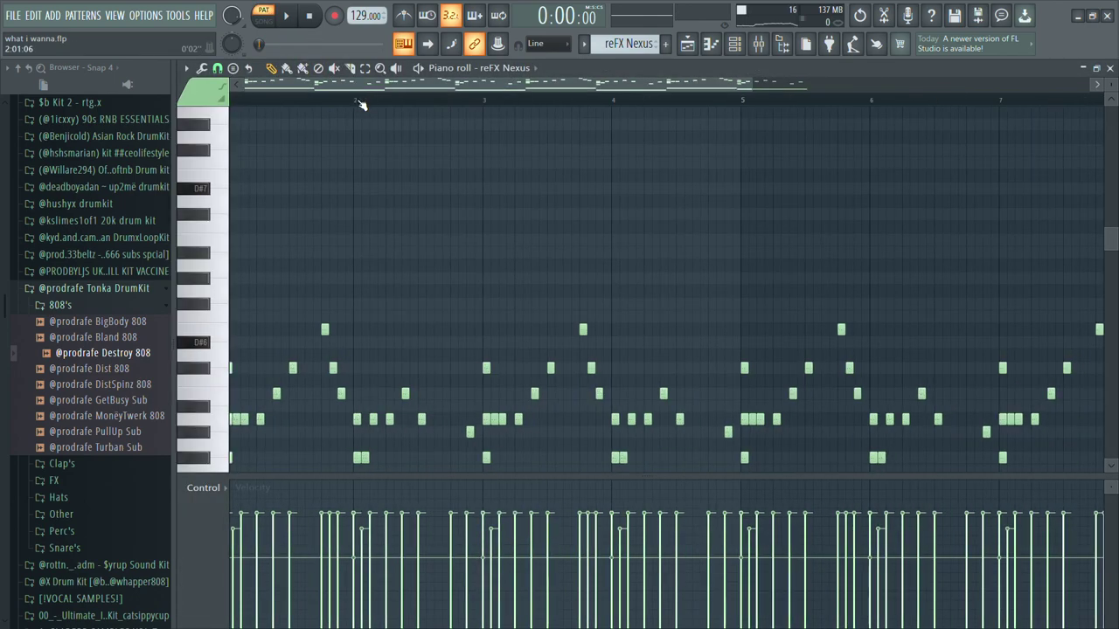
{"action": "scroll", "coordinate": [400, 120], "scroll_direction": "down", "scroll_amount": 3}
{"action": "scroll", "coordinate": [447, 131], "scroll_direction": "down", "scroll_amount": 3}
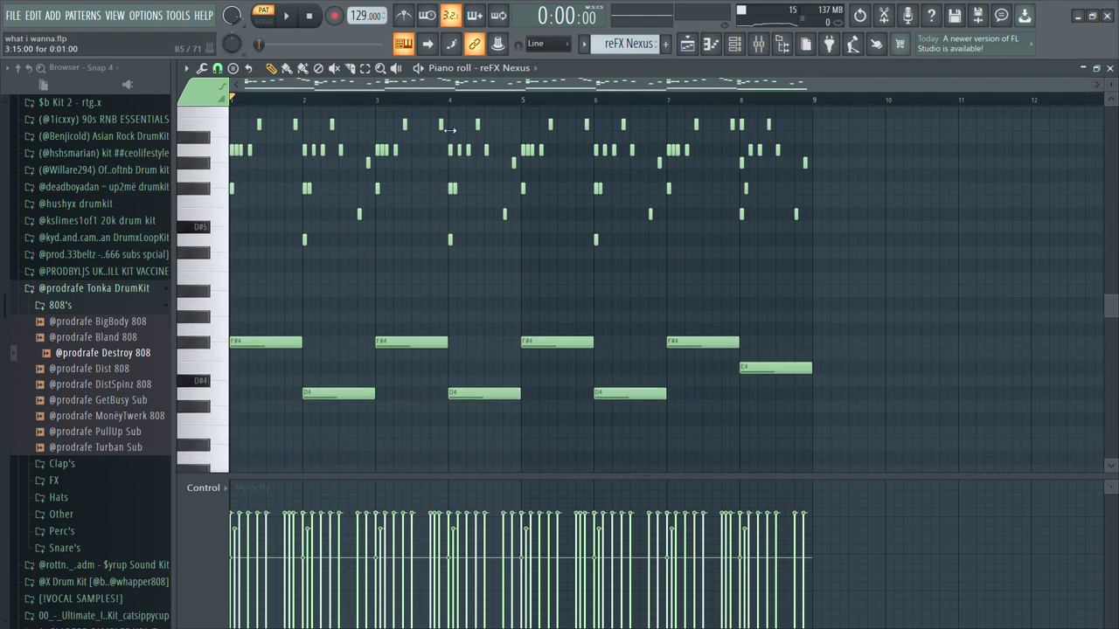
{"action": "scroll", "coordinate": [447, 134], "scroll_direction": "up", "scroll_amount": 2}
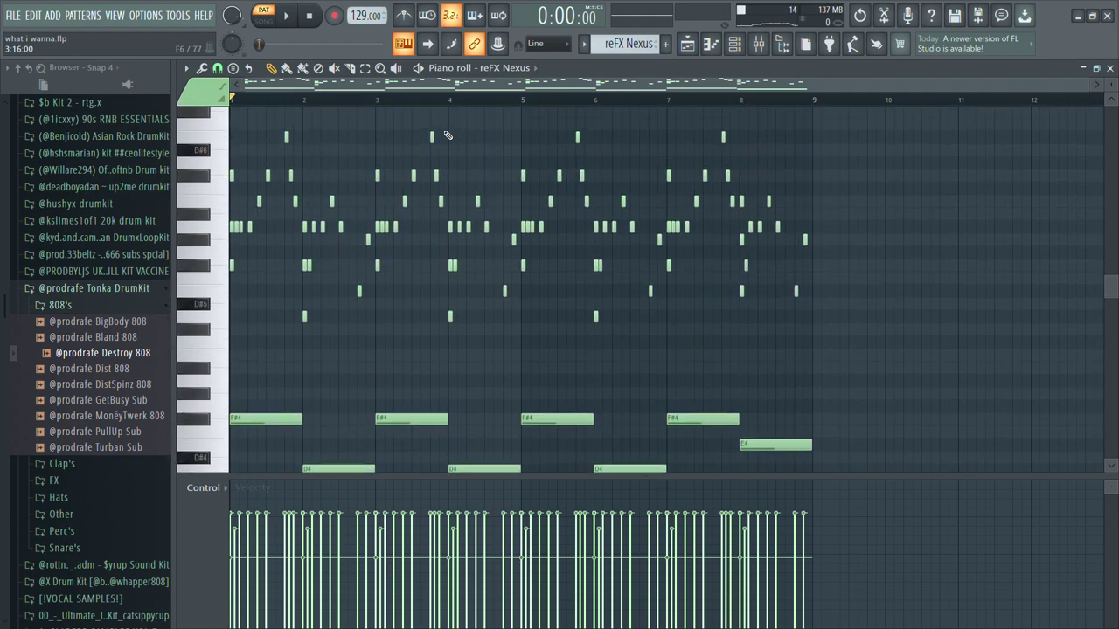
{"action": "key", "text": "space"}
{"action": "key", "text": "space"}
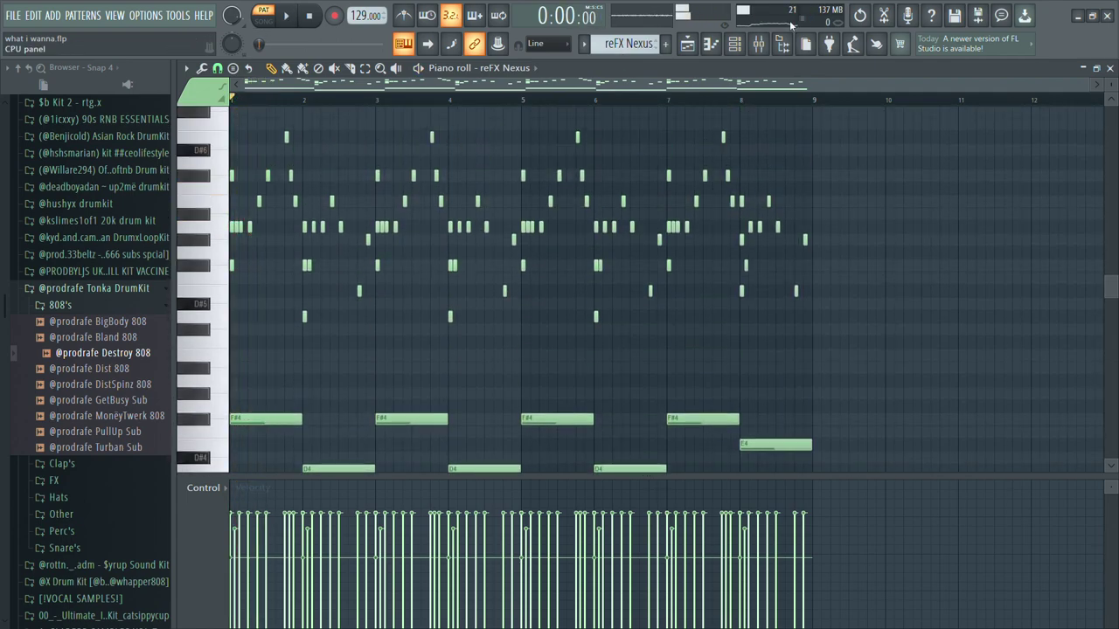
Bypass the Fruity parametric EQ 2 on the reFX Nexus mixer track, then close the mixer
{"action": "left_click", "coordinate": [757, 44]}
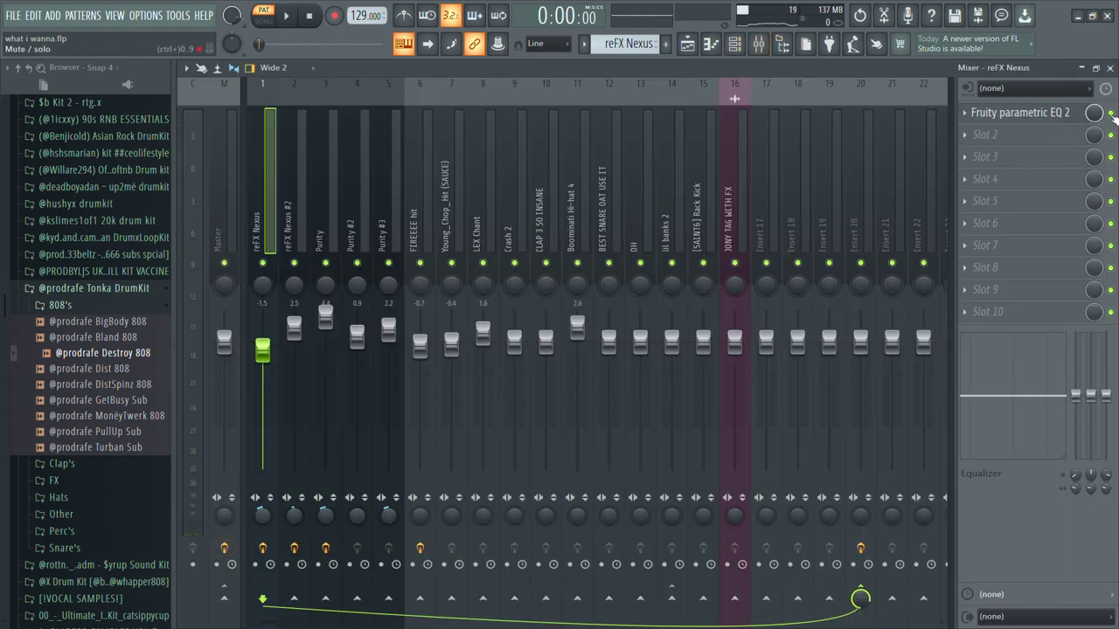
{"action": "left_click", "coordinate": [1109, 67]}
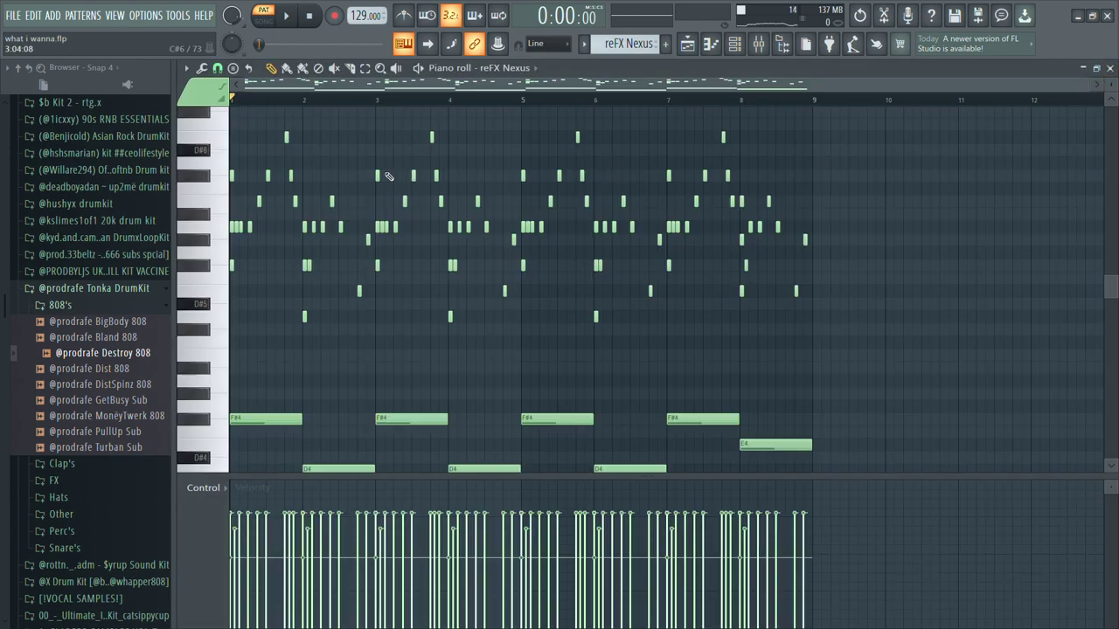
{"action": "left_click", "coordinate": [762, 45]}
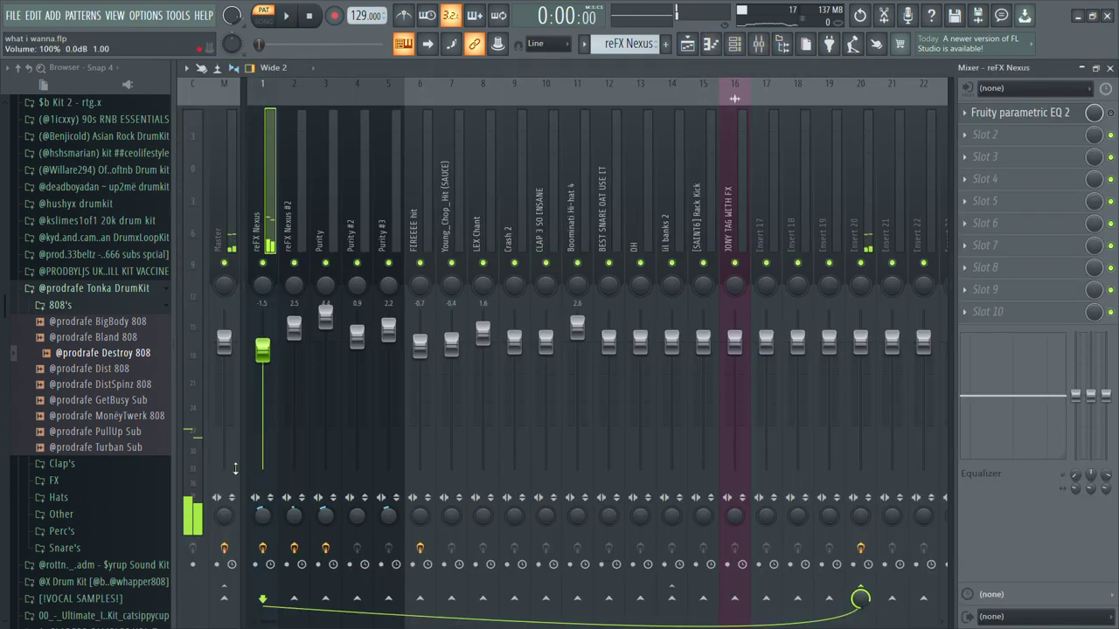
{"action": "left_click", "coordinate": [1109, 67]}
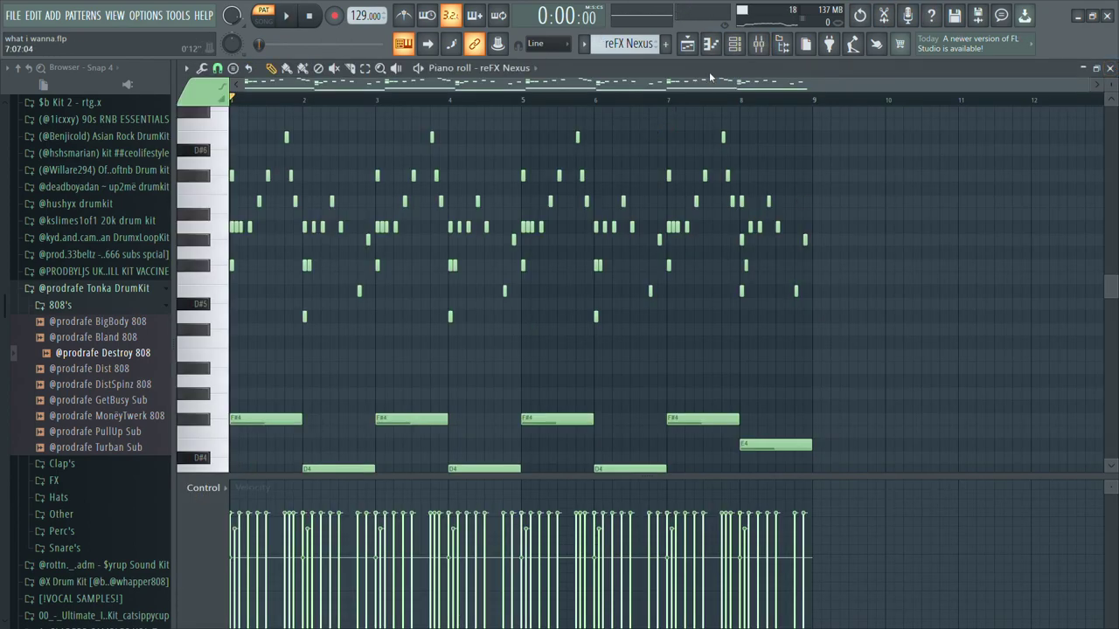
Unmute Track 17 in the playlist, which holds the Param. EQ 2 – Insert 20 frequency automation
{"action": "left_click", "coordinate": [688, 45]}
{"action": "scroll", "coordinate": [360, 493], "scroll_direction": "down", "scroll_amount": 4}
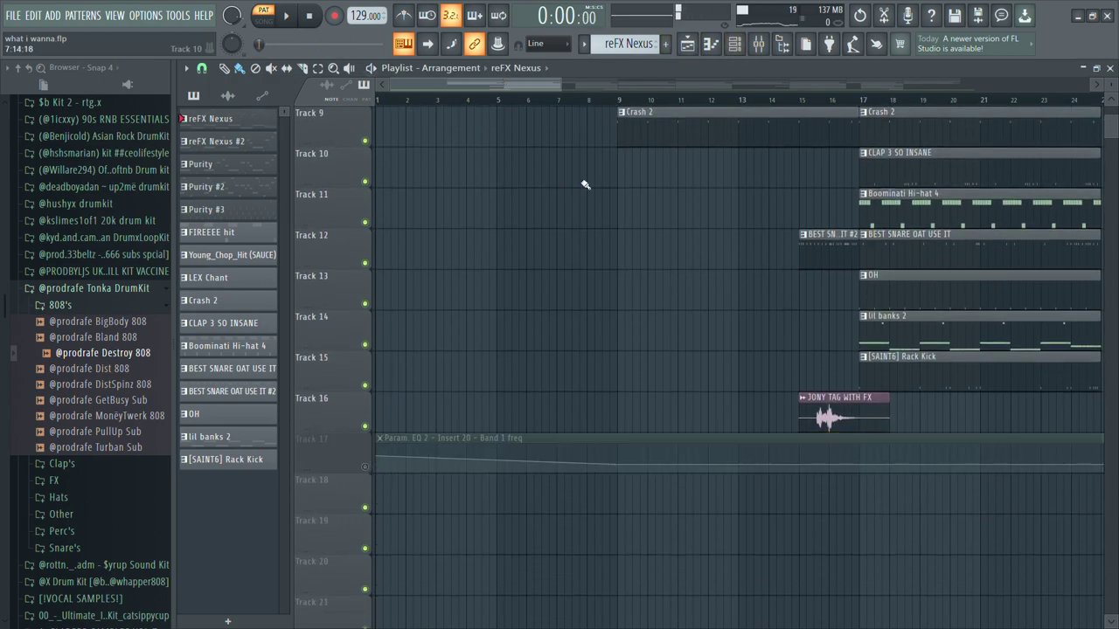
{"action": "left_click", "coordinate": [366, 468]}
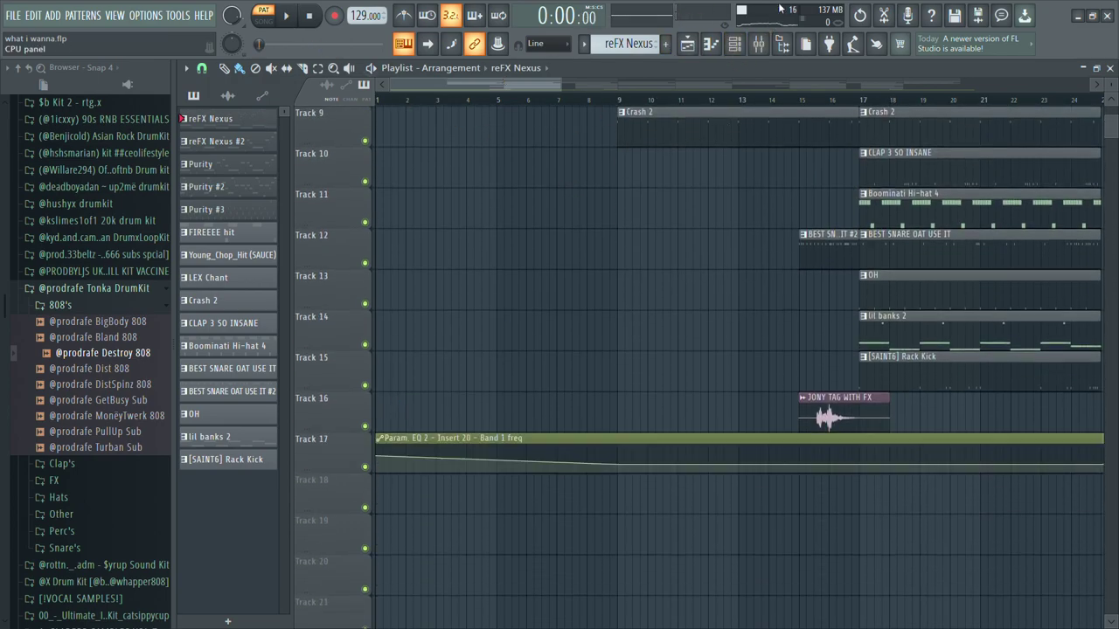
Check the effects and routing of the Master, reFX Nexus and Insert 20 mixer tracks, then close the mixer
{"action": "left_click", "coordinate": [758, 45]}
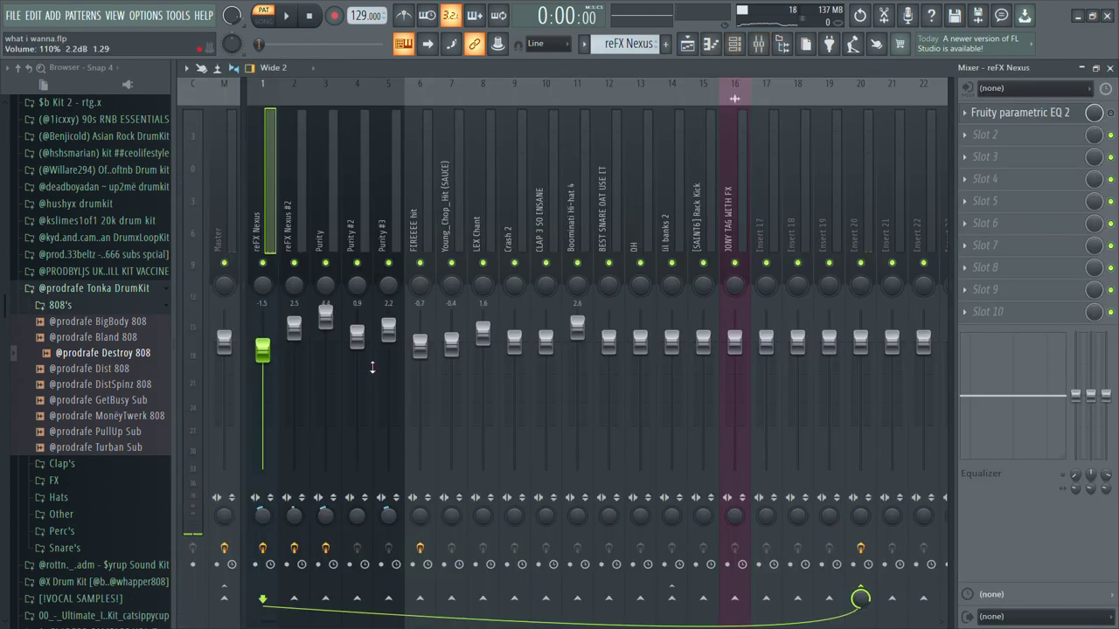
{"action": "left_click", "coordinate": [233, 252]}
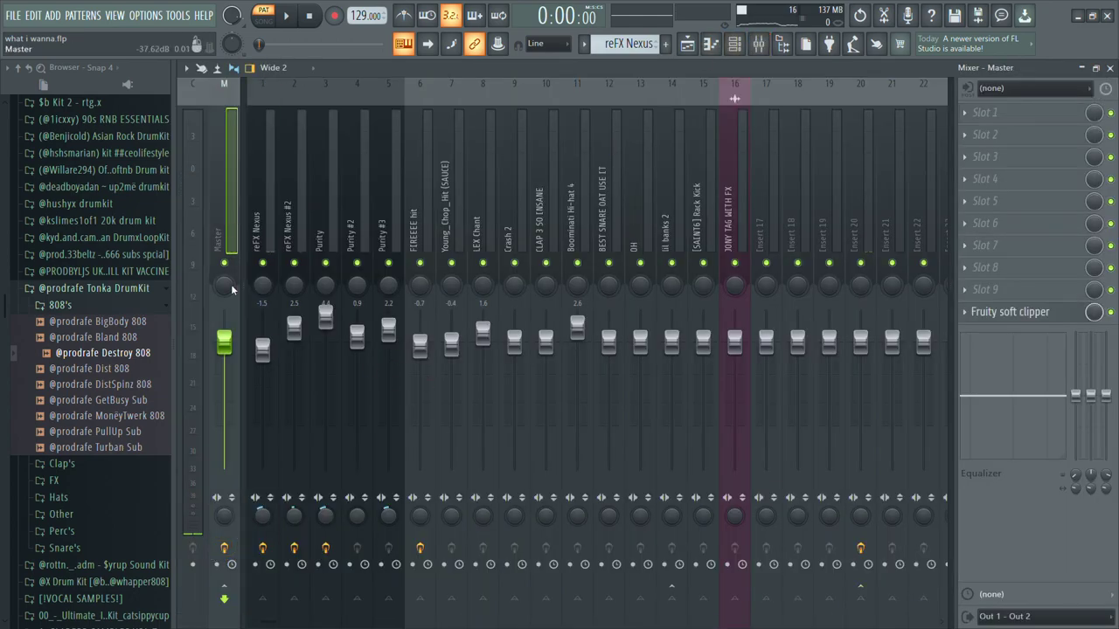
{"action": "left_click", "coordinate": [260, 240]}
{"action": "left_click", "coordinate": [219, 210]}
{"action": "left_click", "coordinate": [852, 210]}
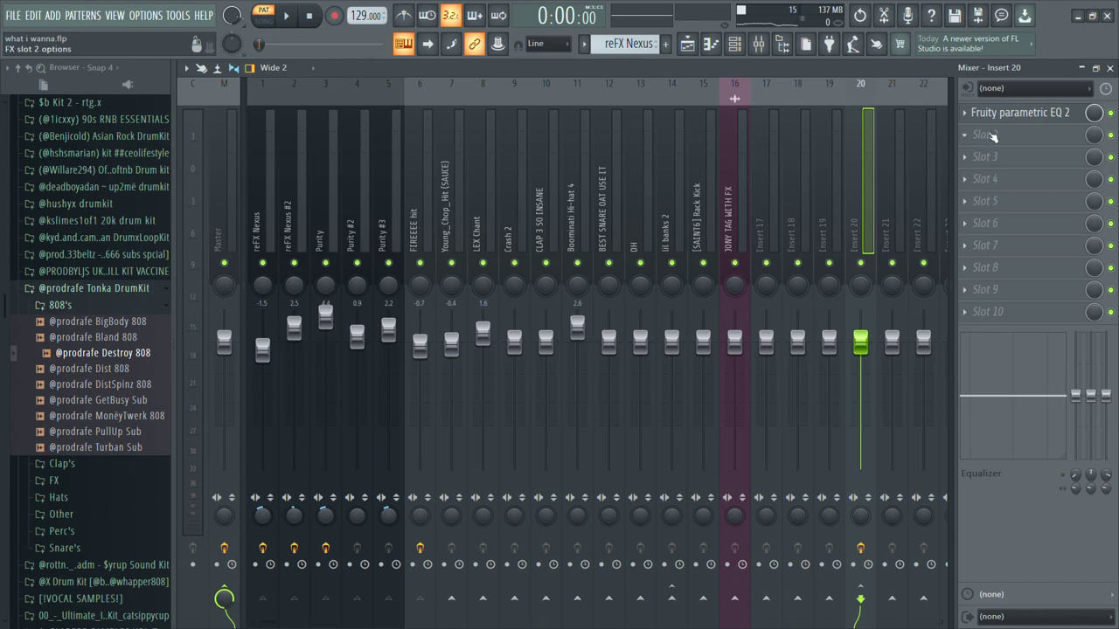
{"action": "left_click", "coordinate": [1109, 67]}
Reopen the reFX Nexus melody in the piano roll and play the pattern while examining its high and low notes
{"action": "key", "text": "space"}
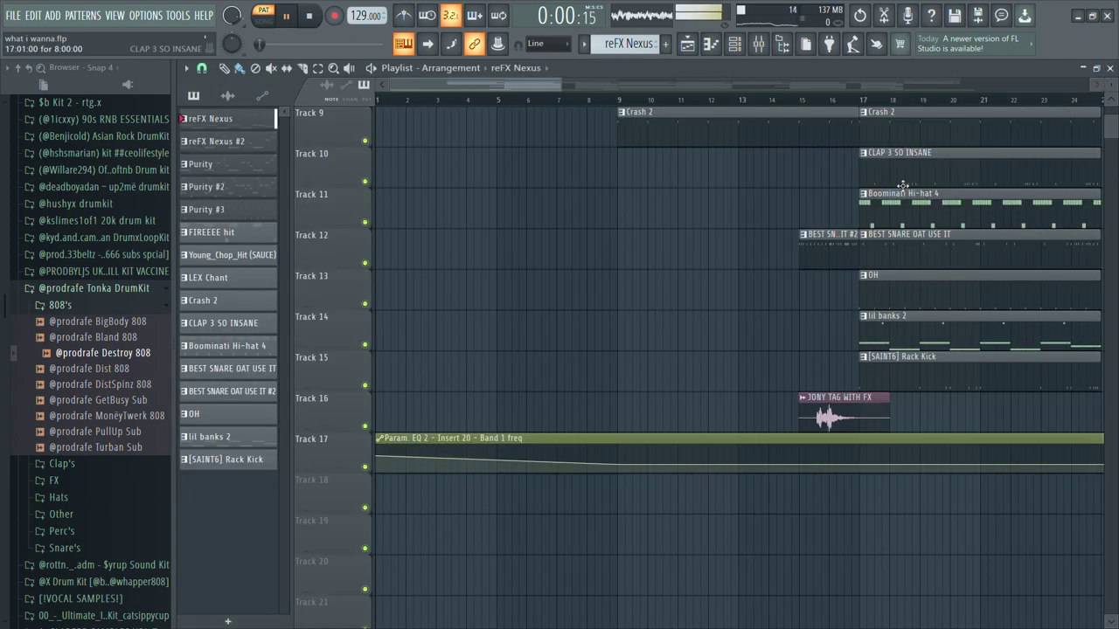
{"action": "left_click", "coordinate": [735, 46]}
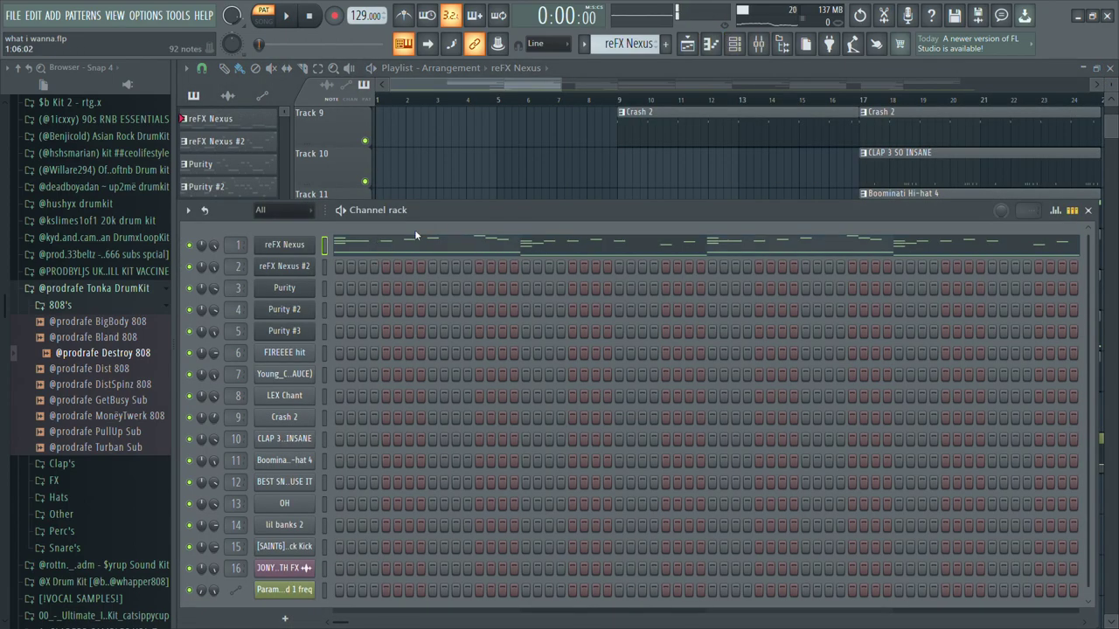
{"action": "left_click", "coordinate": [428, 255]}
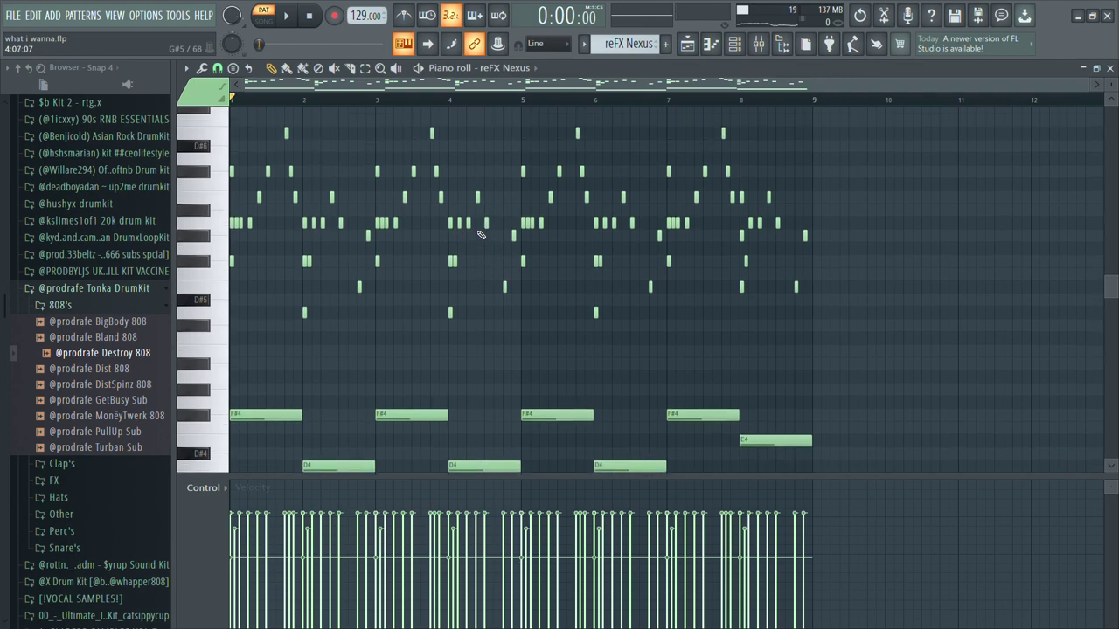
{"action": "key", "text": "space"}
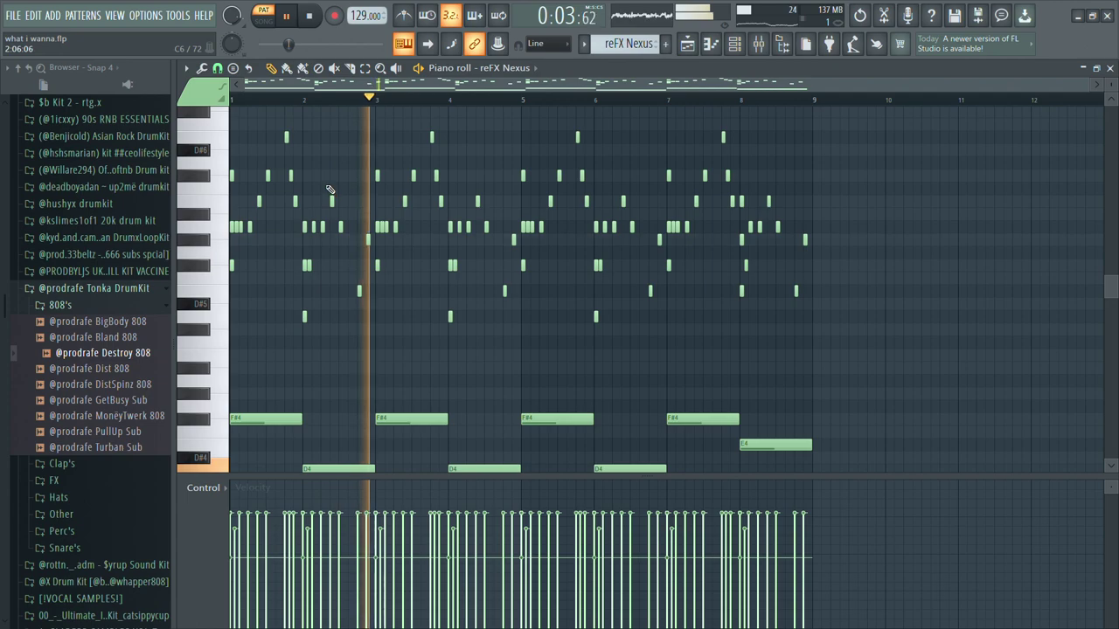
{"action": "scroll", "coordinate": [194, 100], "scroll_direction": "down", "scroll_amount": 1}
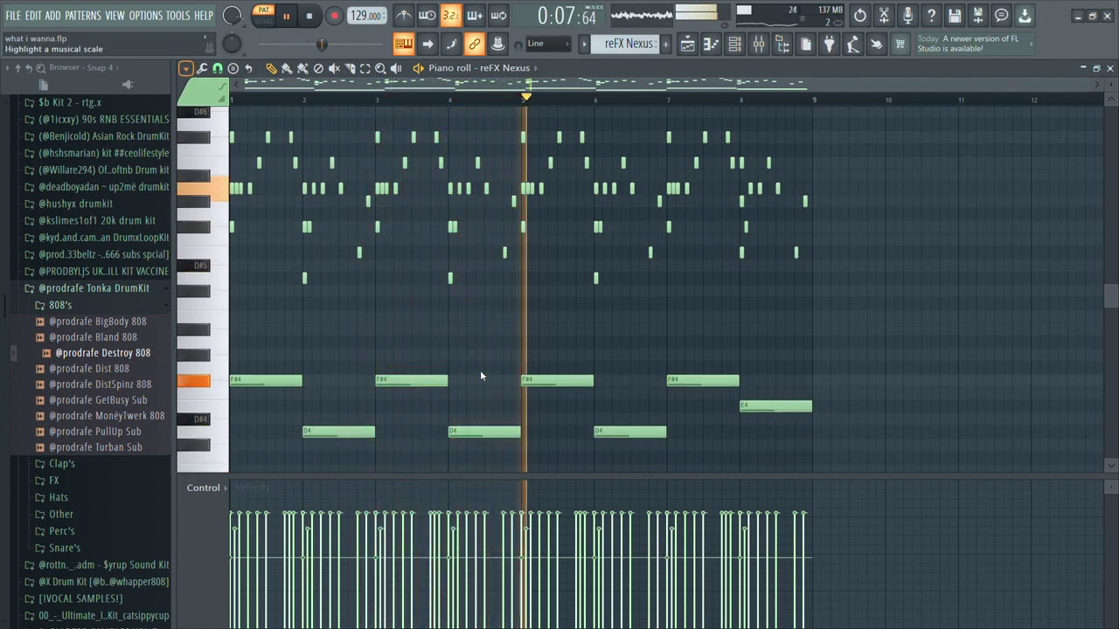
{"action": "scroll", "coordinate": [945, 203], "scroll_direction": "up", "scroll_amount": 1}
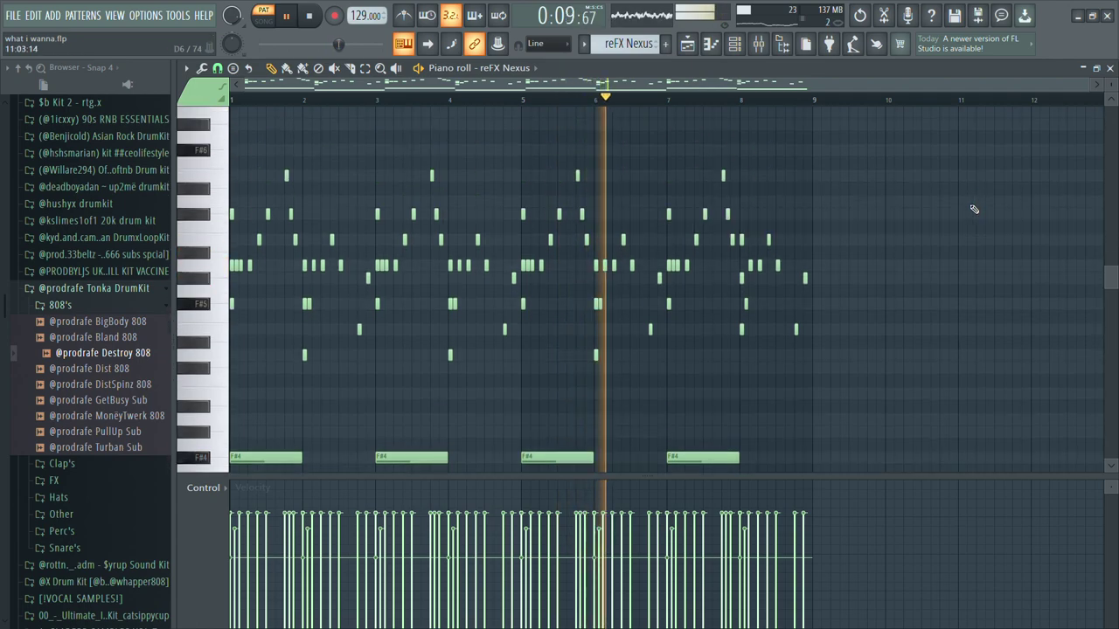
Examine the closing bars of the melody up close, listen to the loop again, then stop playback and close the piano roll
{"action": "scroll", "coordinate": [945, 203], "scroll_direction": "up", "scroll_amount": 2, "text": "ctrl"}
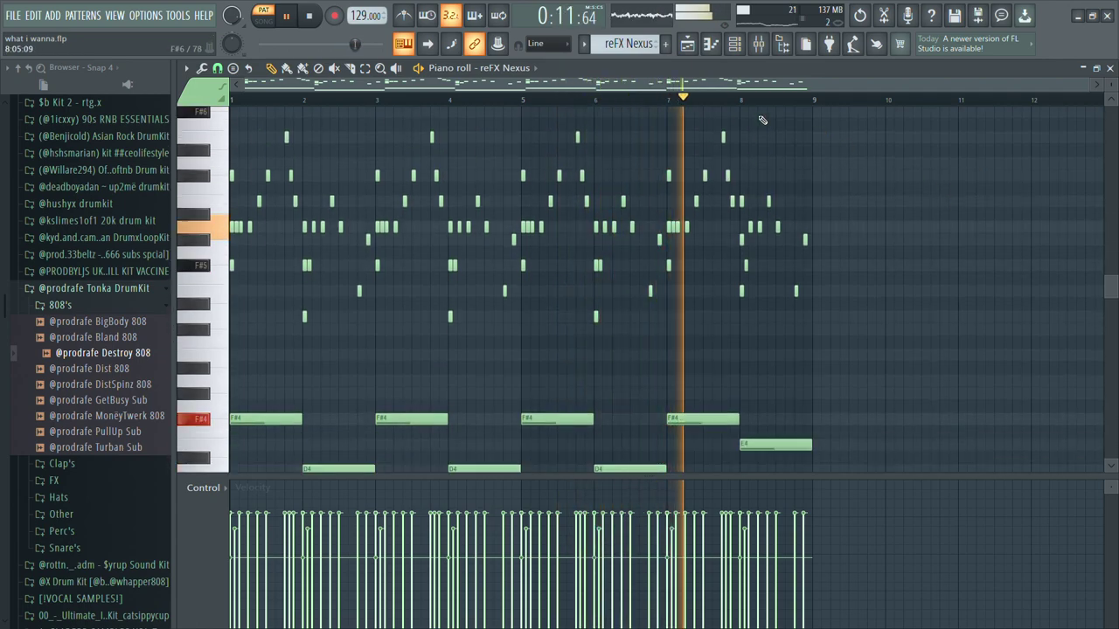
{"action": "scroll", "coordinate": [786, 101], "scroll_direction": "up", "scroll_amount": 2, "text": "ctrl"}
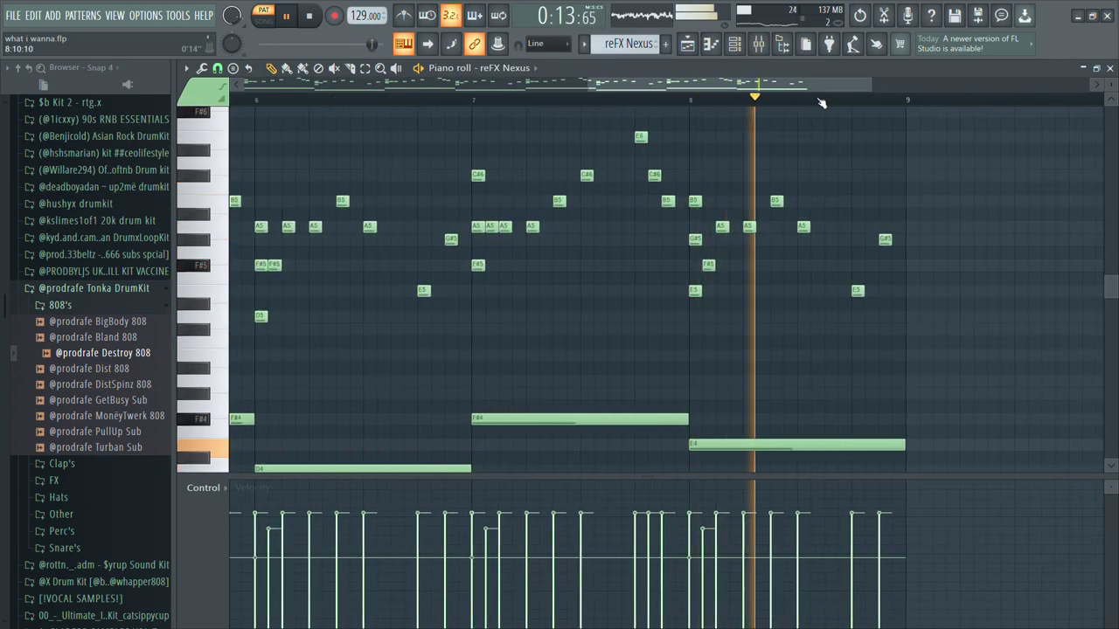
{"action": "scroll", "coordinate": [317, 117], "scroll_direction": "down", "scroll_amount": 2, "text": "ctrl"}
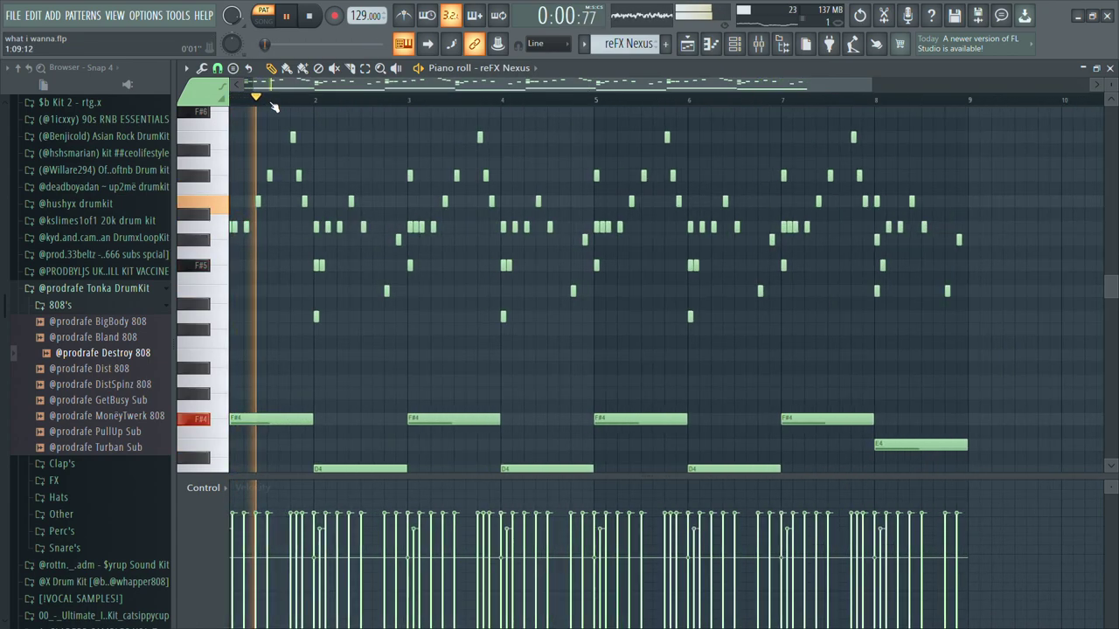
{"action": "scroll", "coordinate": [411, 105], "scroll_direction": "down", "scroll_amount": 2, "text": "ctrl"}
{"action": "scroll", "coordinate": [524, 166], "scroll_direction": "down", "scroll_amount": 2}
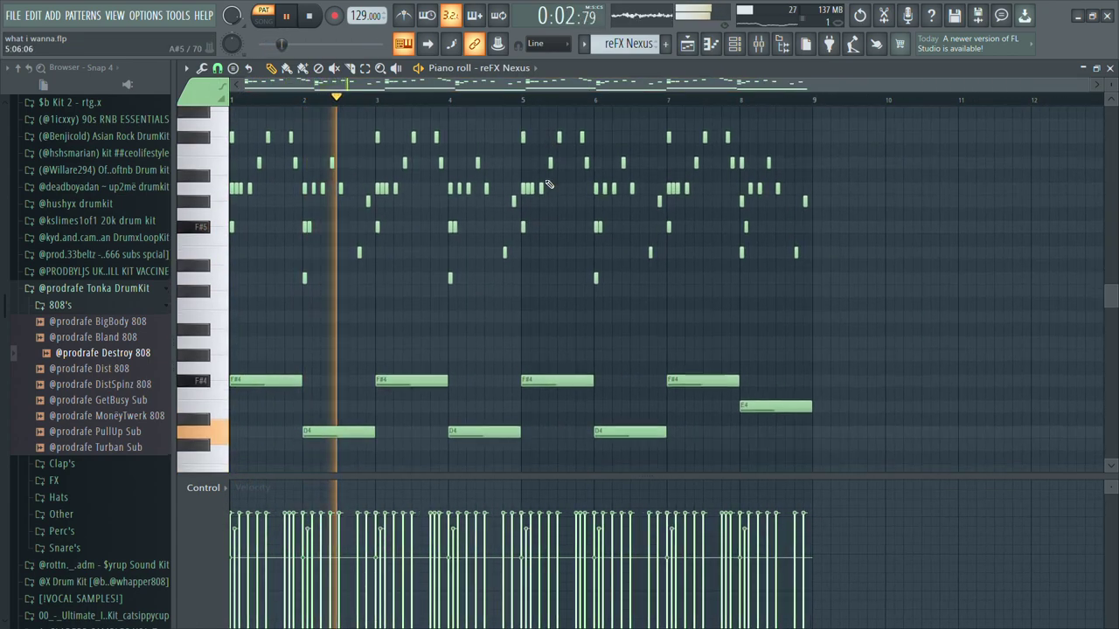
{"action": "scroll", "coordinate": [543, 171], "scroll_direction": "up", "scroll_amount": 2}
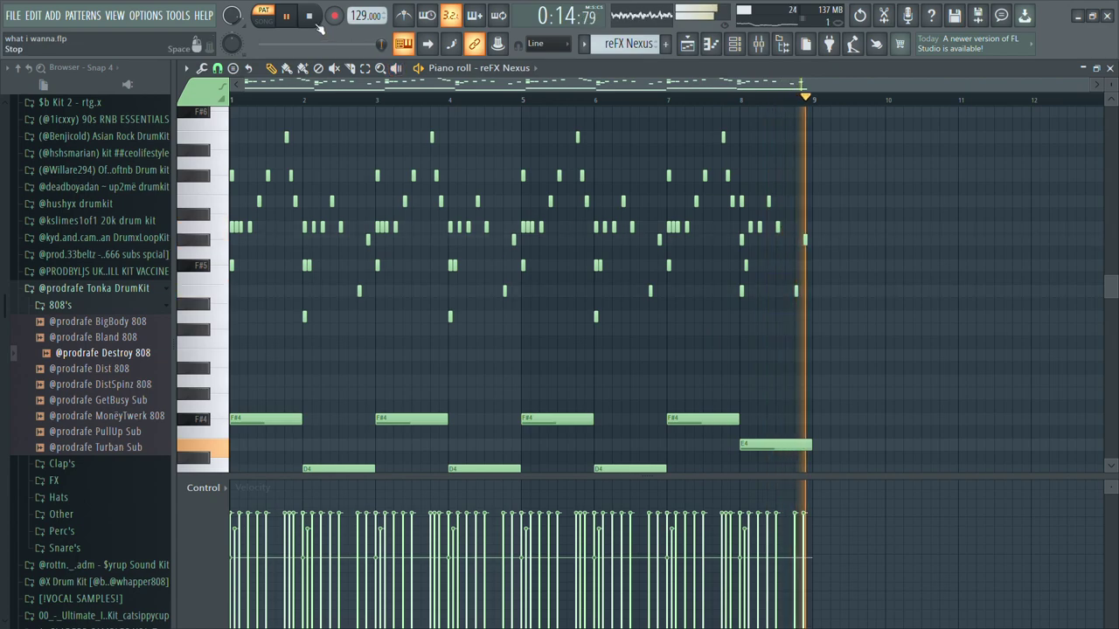
{"action": "key", "text": "space"}
{"action": "left_click", "coordinate": [1110, 69]}
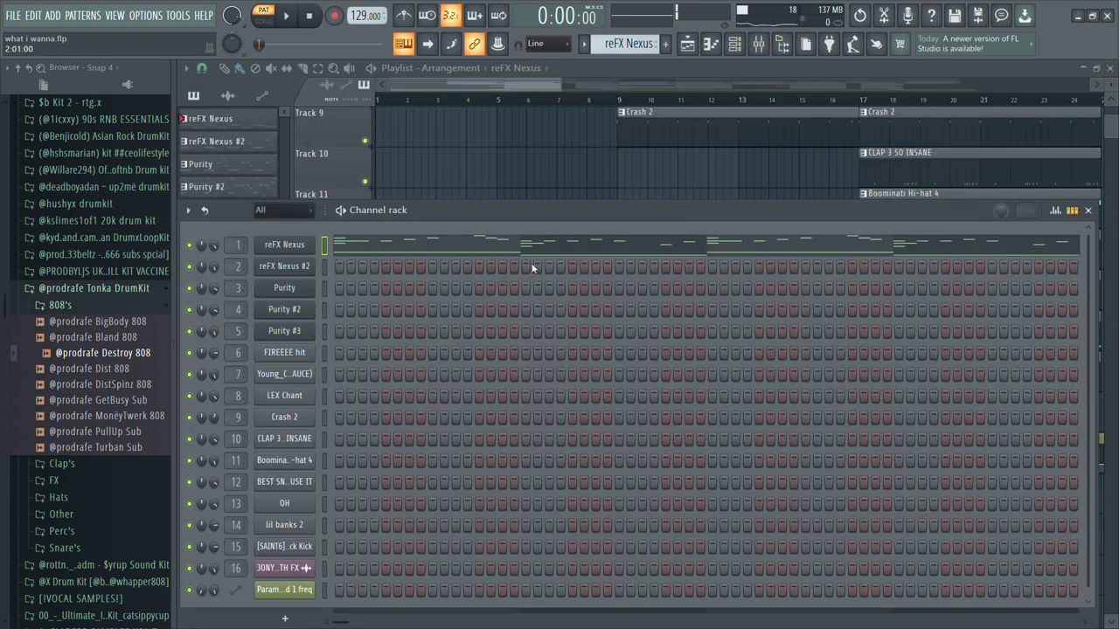
Switch to the reFX Nexus #2 pattern and inspect the preset loaded in its channel, then close the plugin
{"action": "scroll", "coordinate": [654, 145], "scroll_direction": "up", "scroll_amount": 8}
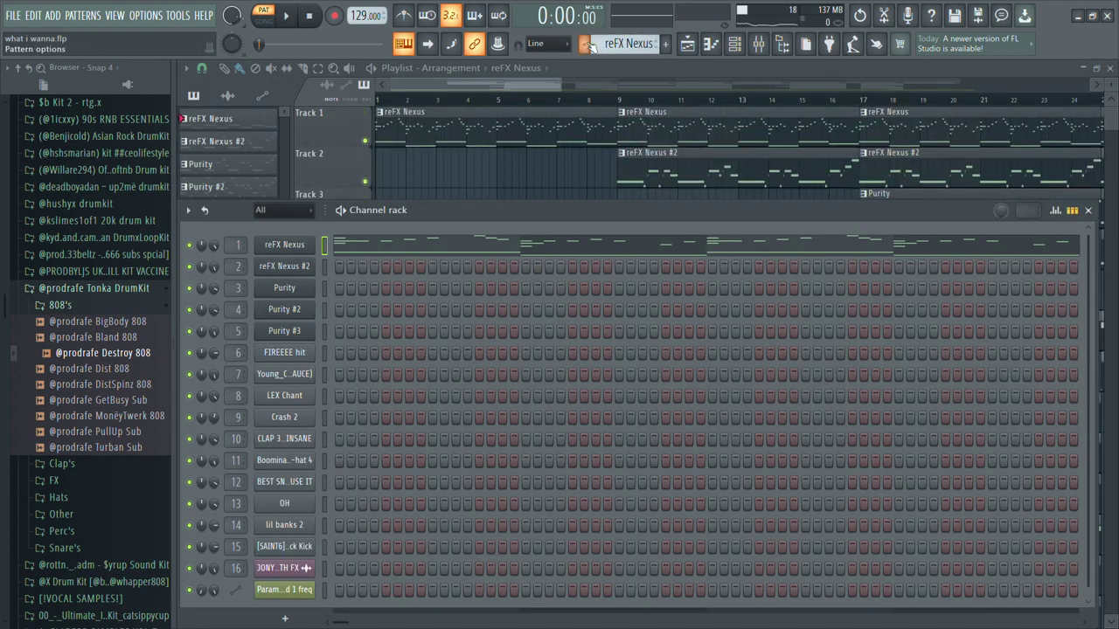
{"action": "scroll", "coordinate": [608, 47], "scroll_direction": "down", "scroll_amount": 1}
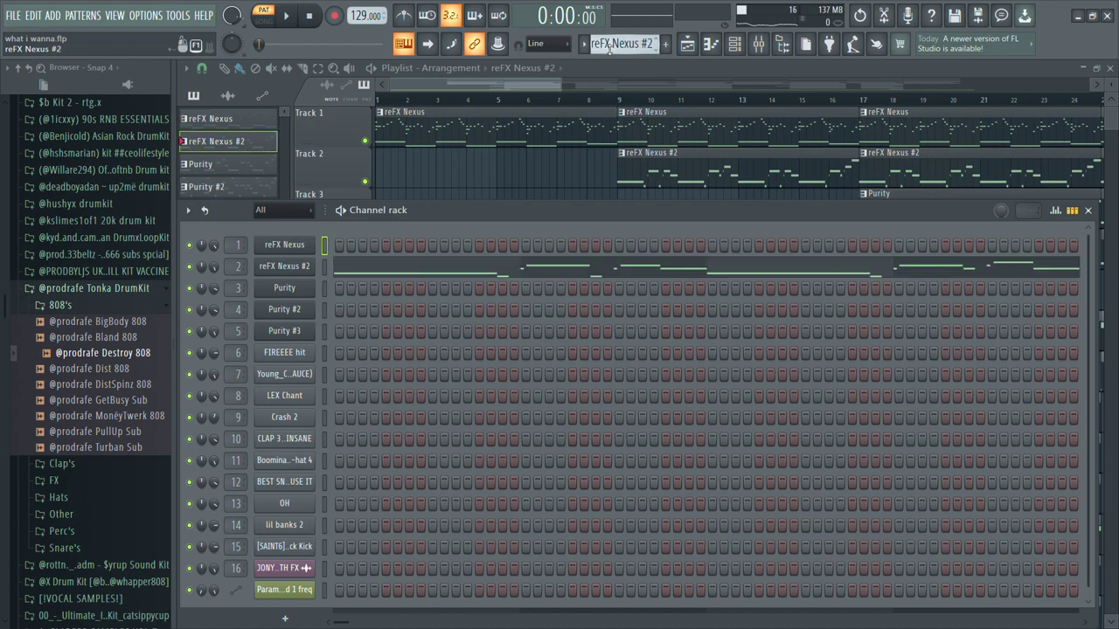
{"action": "left_click", "coordinate": [295, 267]}
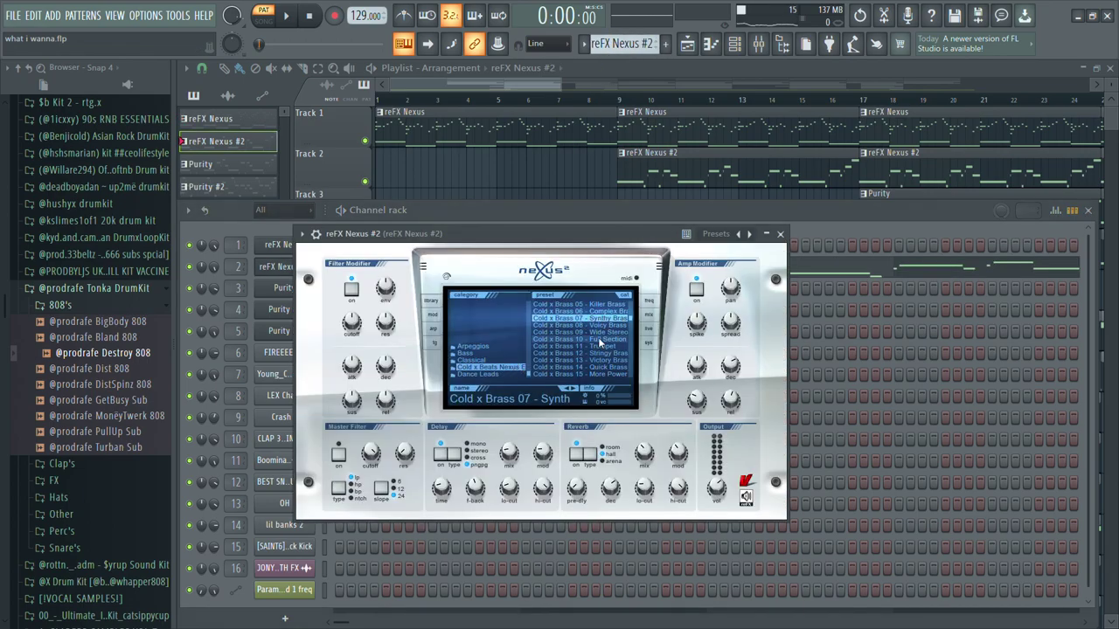
{"action": "left_click", "coordinate": [781, 234]}
Open the reFX Nexus #2 notes in the piano roll and play the pattern while examining the counter-melody
{"action": "left_click", "coordinate": [528, 270]}
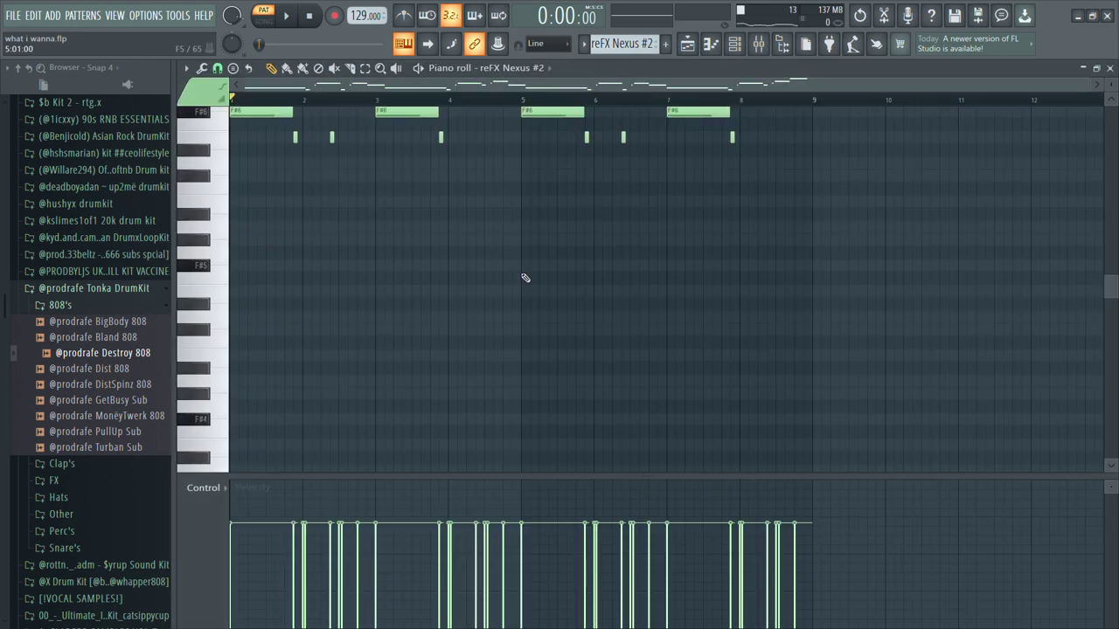
{"action": "scroll", "coordinate": [451, 157], "scroll_direction": "up", "scroll_amount": 4}
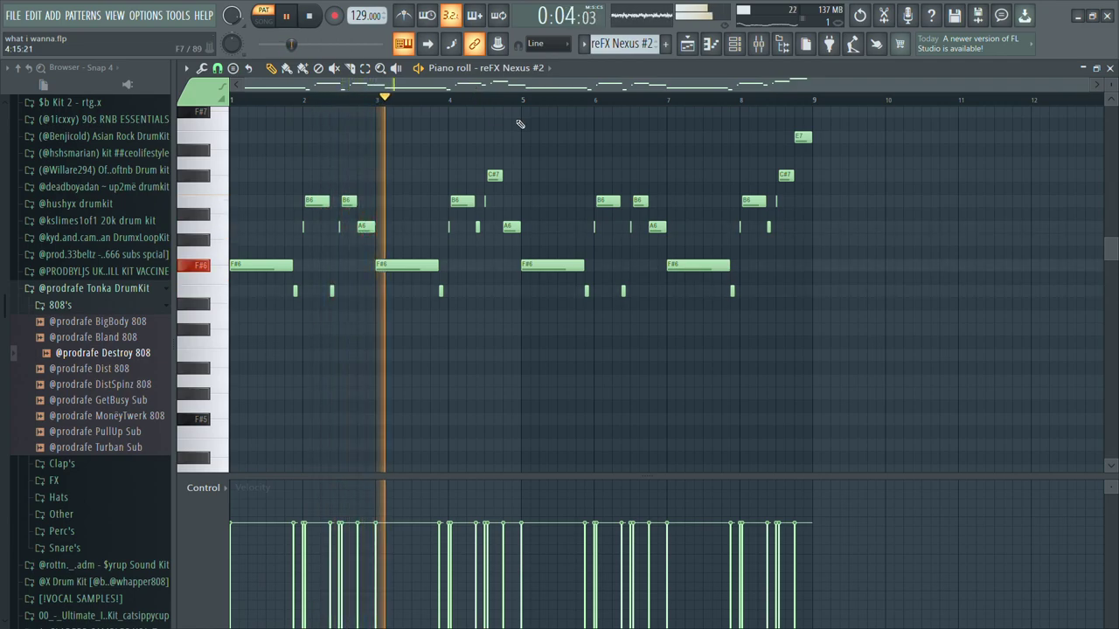
{"action": "scroll", "coordinate": [519, 124], "scroll_direction": "up", "scroll_amount": 1}
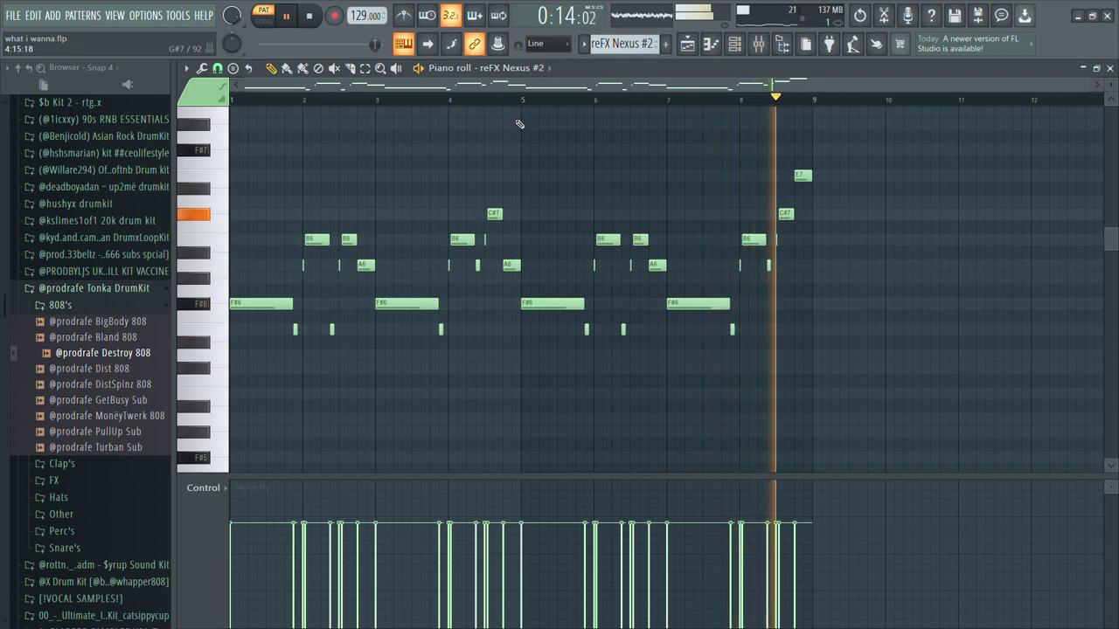
Stop the reFX Nexus #2 playback, close its piano roll and switch to the Purity pattern
{"action": "key", "text": "space"}
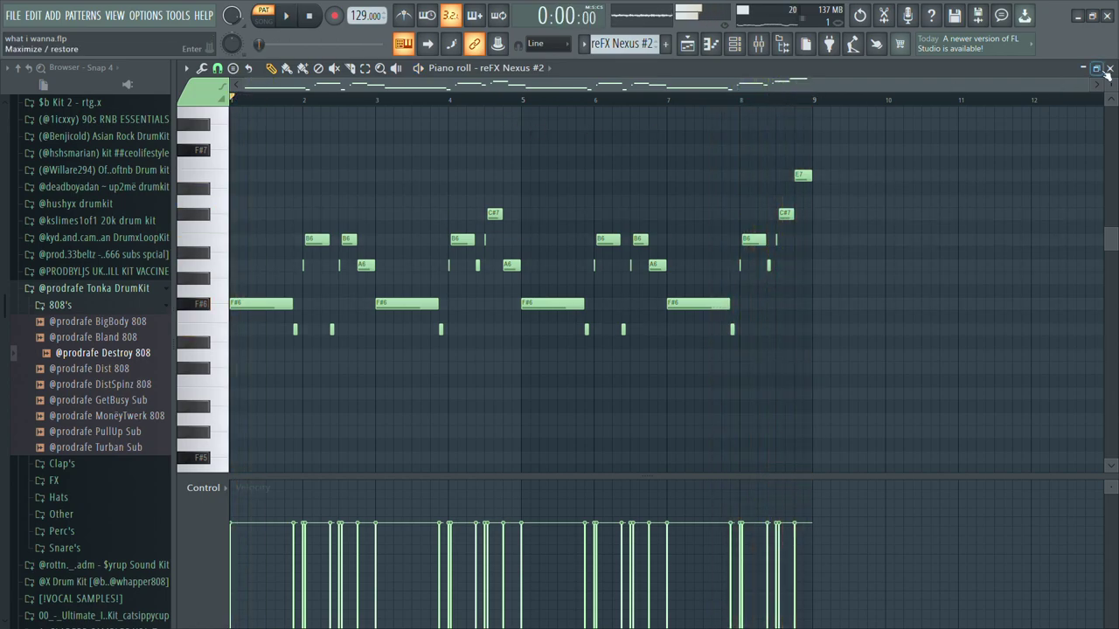
{"action": "left_click", "coordinate": [1110, 68]}
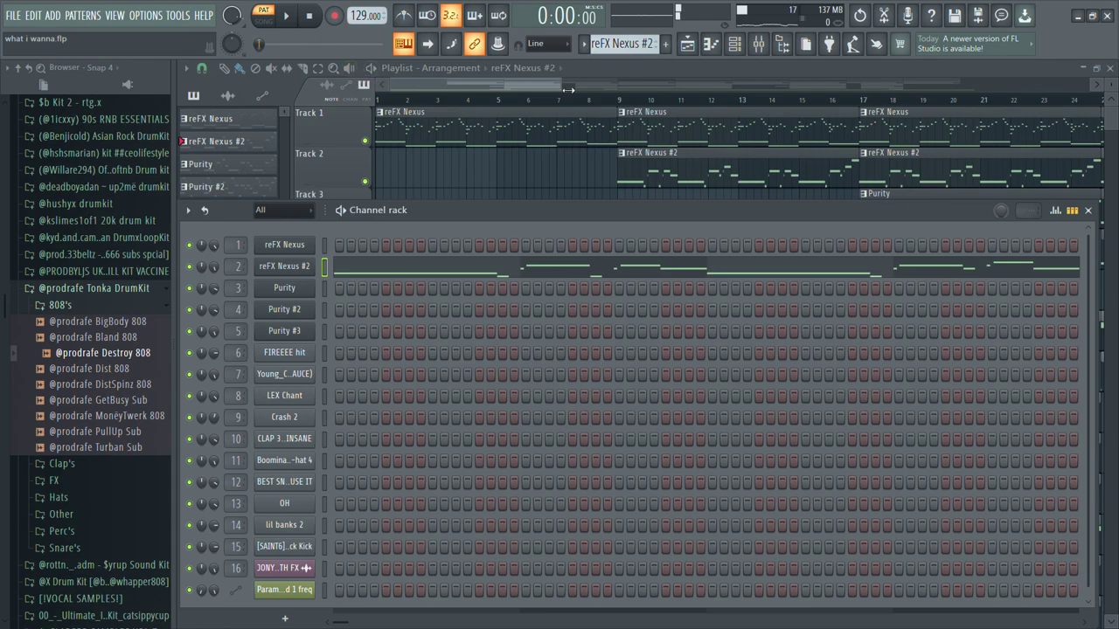
{"action": "scroll", "coordinate": [622, 52], "scroll_direction": "down", "scroll_amount": 1}
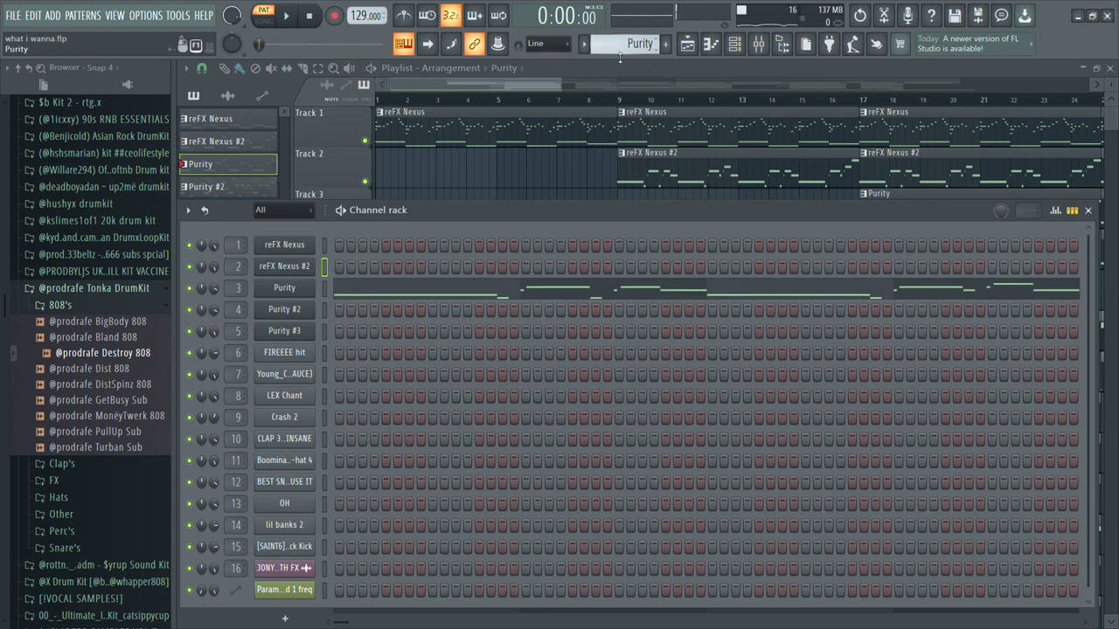
Play the Purity pattern in the piano roll while examining its notes, stop playback and close the piano roll
{"action": "left_click", "coordinate": [442, 294]}
{"action": "key", "text": "space"}
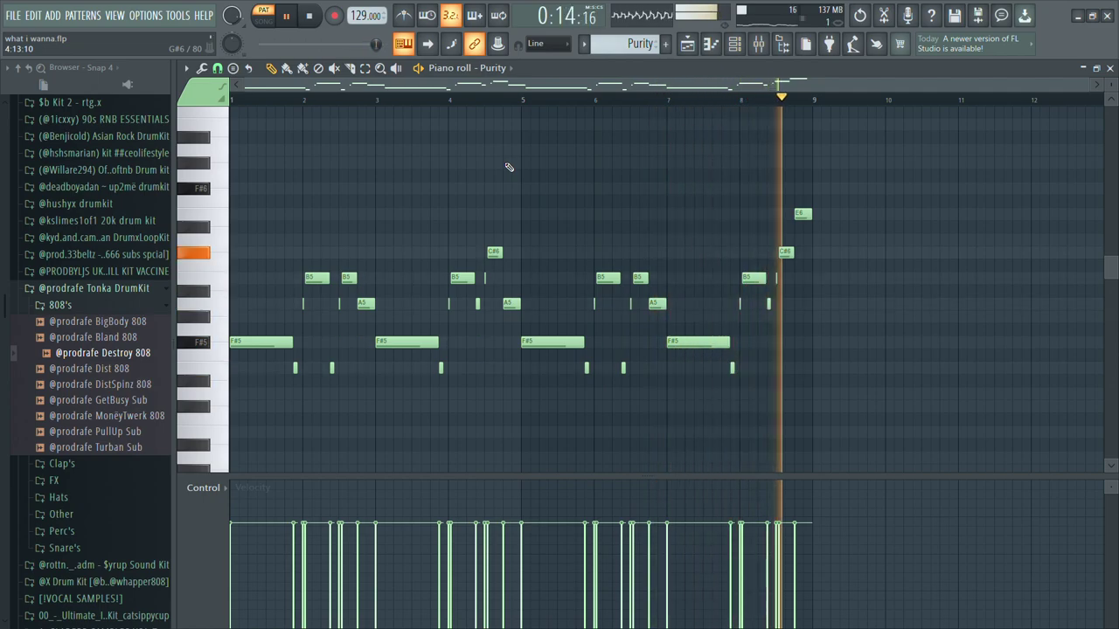
{"action": "key", "text": "space"}
{"action": "left_click", "coordinate": [1110, 67]}
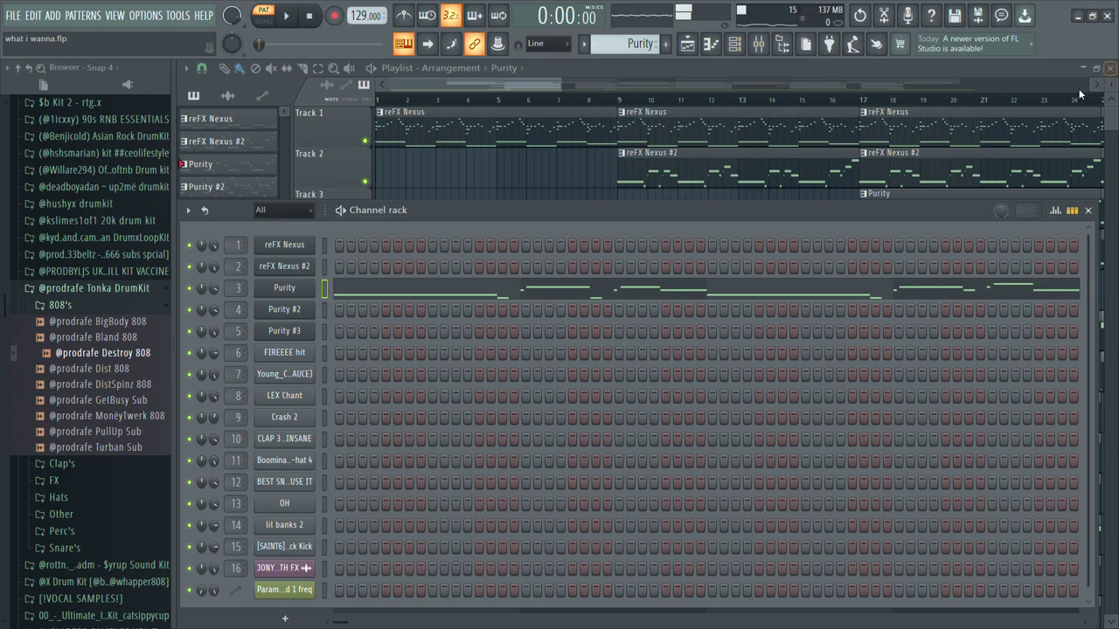
Check the Purity #2 clip in the playlist, play that pattern in the piano roll to examine its notes, and close it
{"action": "scroll", "coordinate": [699, 140], "scroll_direction": "down", "scroll_amount": 3}
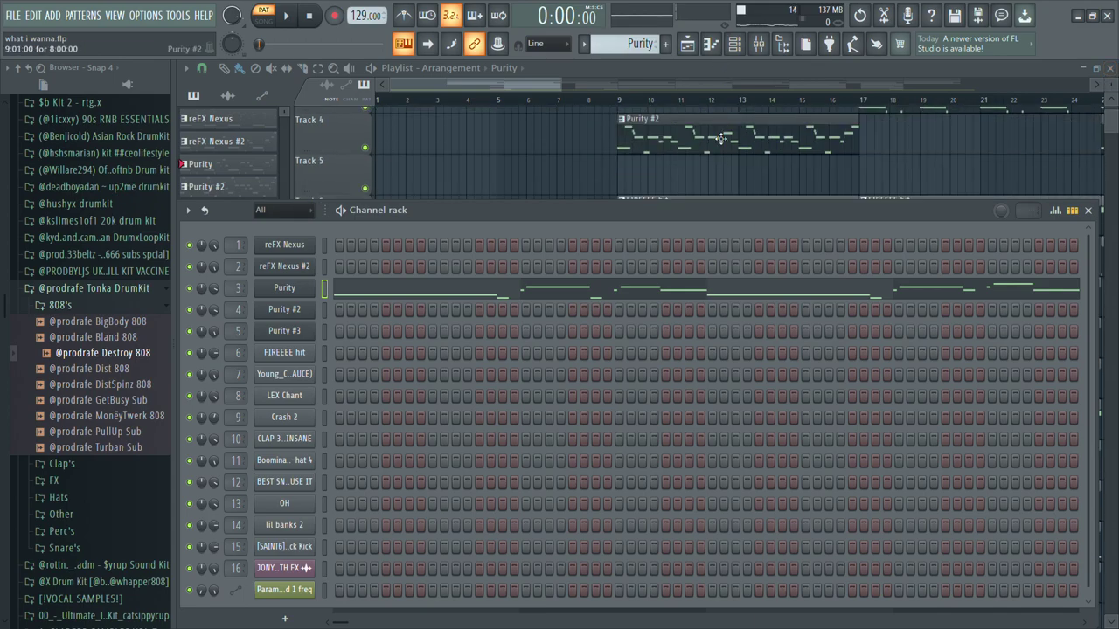
{"action": "scroll", "coordinate": [699, 140], "scroll_direction": "up", "scroll_amount": 3}
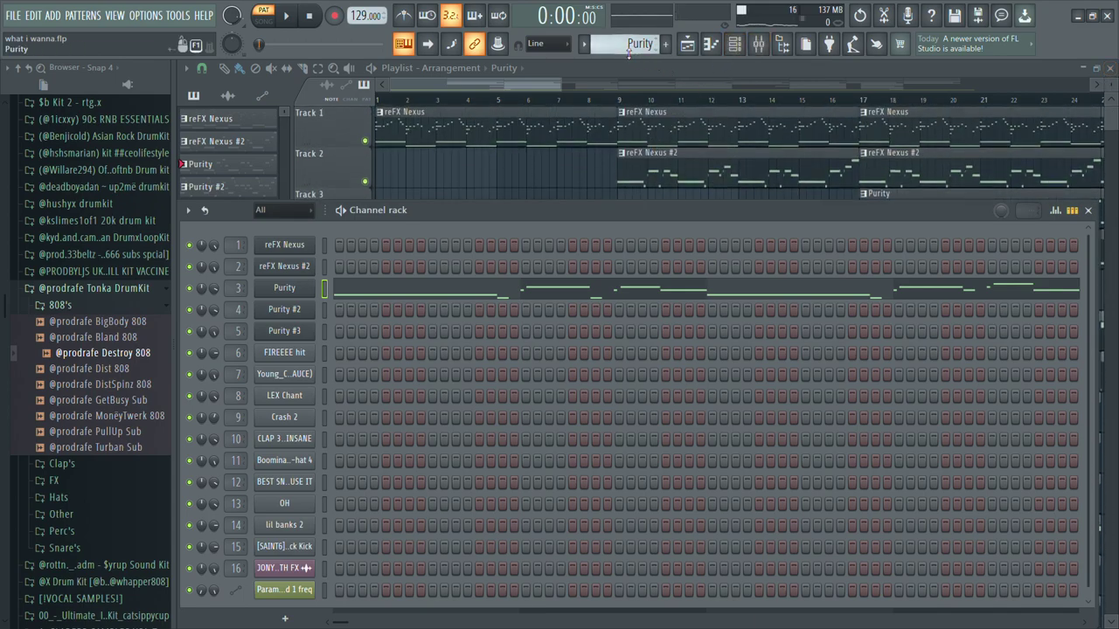
{"action": "scroll", "coordinate": [628, 51], "scroll_direction": "down", "scroll_amount": 1}
{"action": "left_click", "coordinate": [559, 316]}
{"action": "key", "text": "space"}
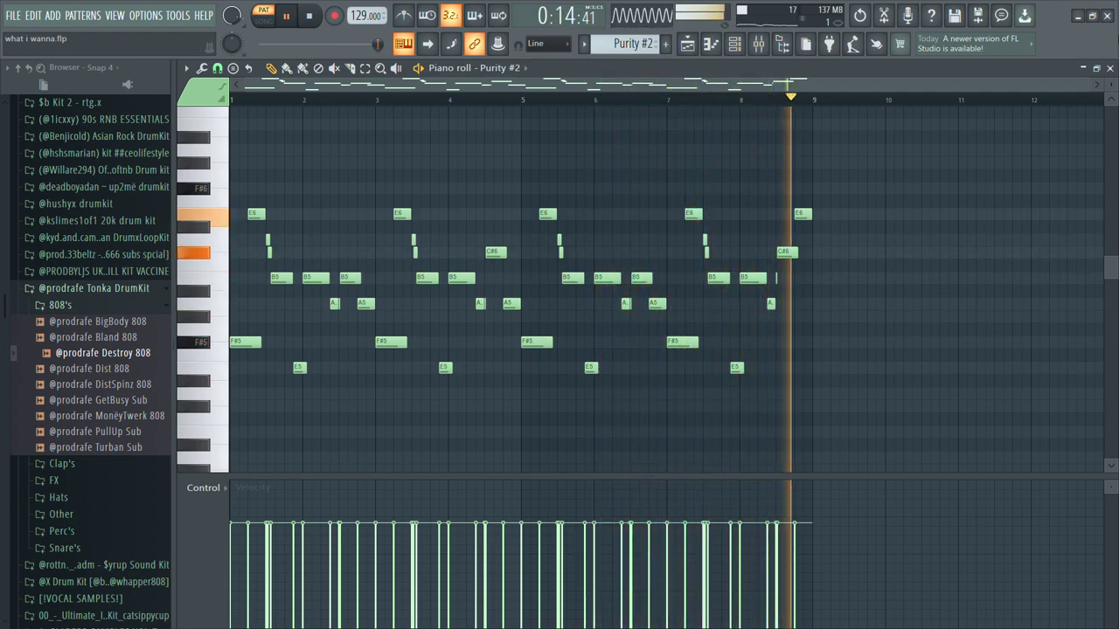
{"action": "left_click", "coordinate": [1110, 68]}
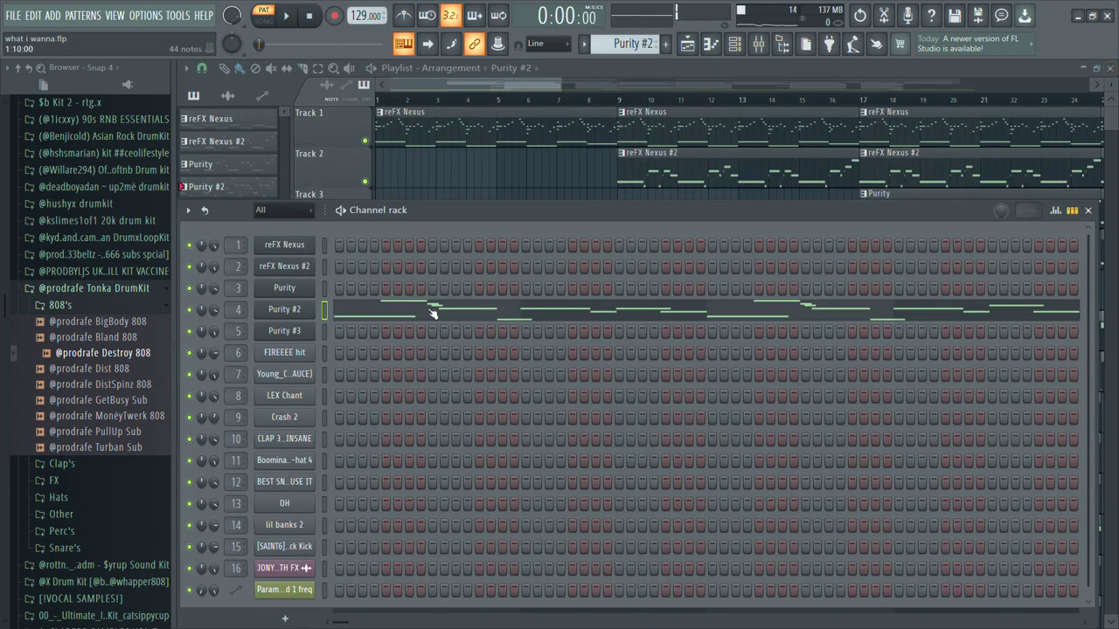
Inspect the presets loaded in the Purity #2 and Purity channels, closing each plugin window after viewing
{"action": "left_click", "coordinate": [288, 311]}
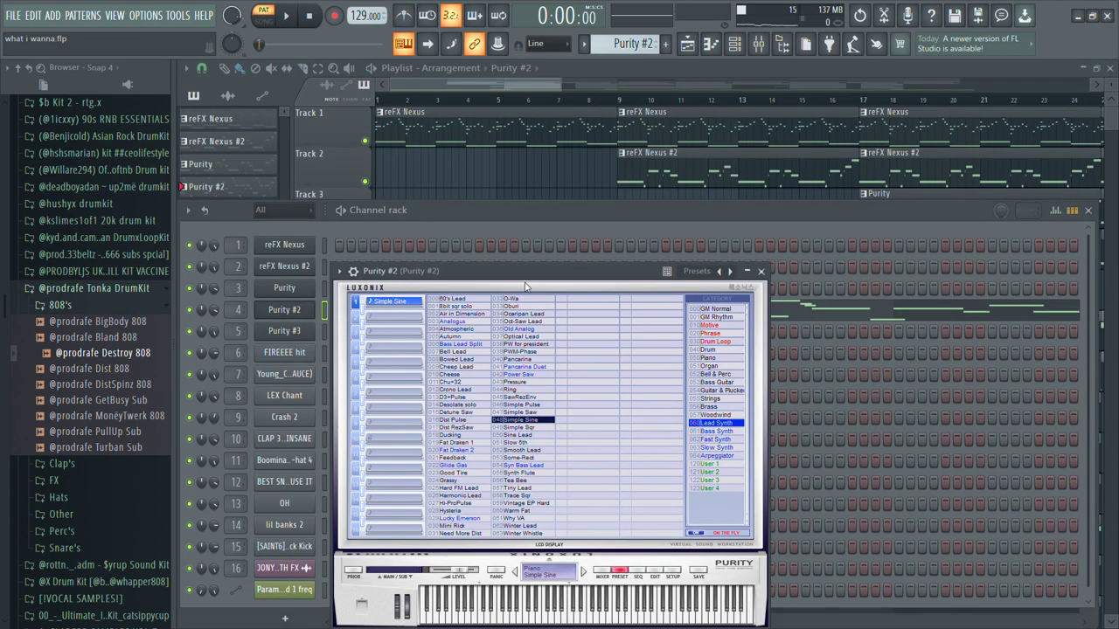
{"action": "left_click", "coordinate": [761, 271]}
{"action": "left_click", "coordinate": [284, 288]}
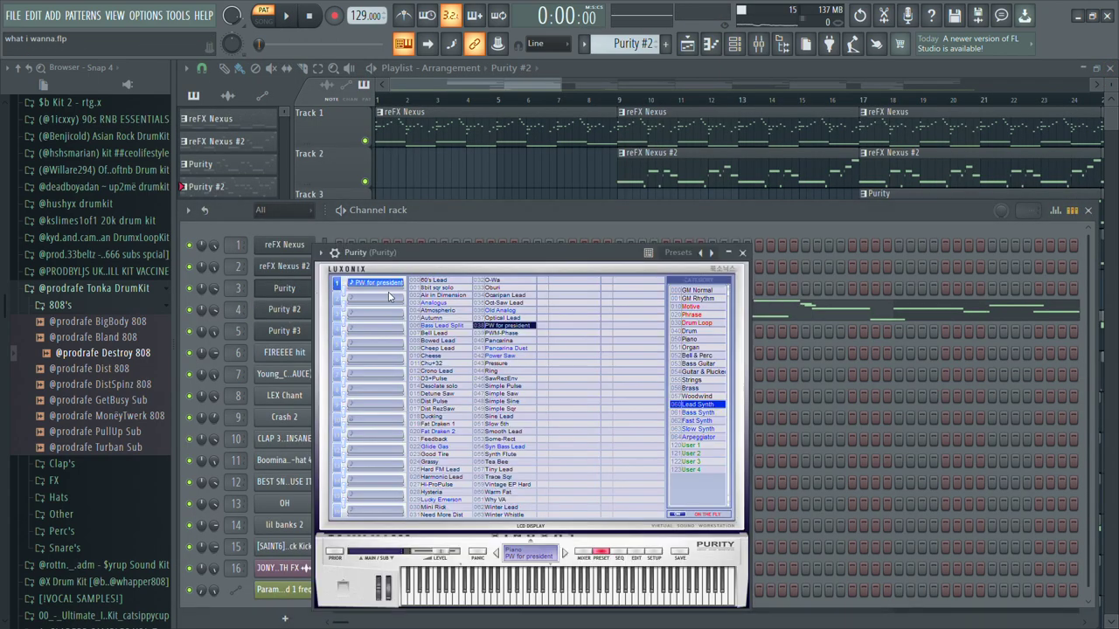
{"action": "left_click", "coordinate": [742, 254]}
Move past Purity #3 to the FIREEEE hit pattern, play its notes in the piano roll and close it
{"action": "scroll", "coordinate": [637, 50], "scroll_direction": "down", "scroll_amount": 1}
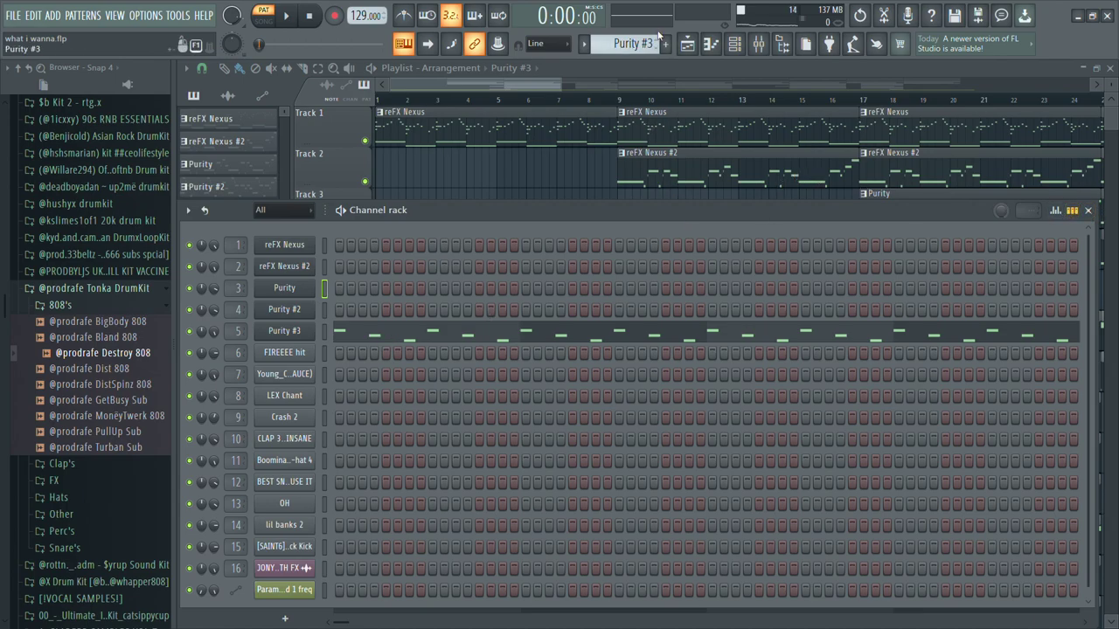
{"action": "scroll", "coordinate": [636, 51], "scroll_direction": "down", "scroll_amount": 1}
{"action": "left_click", "coordinate": [533, 361]}
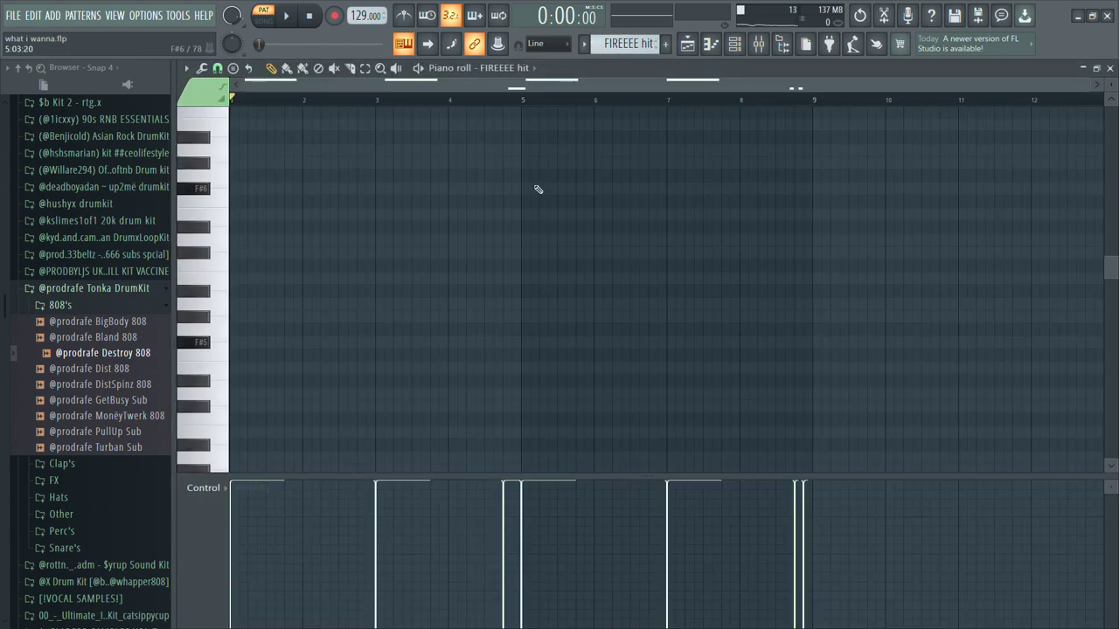
{"action": "key", "text": "space"}
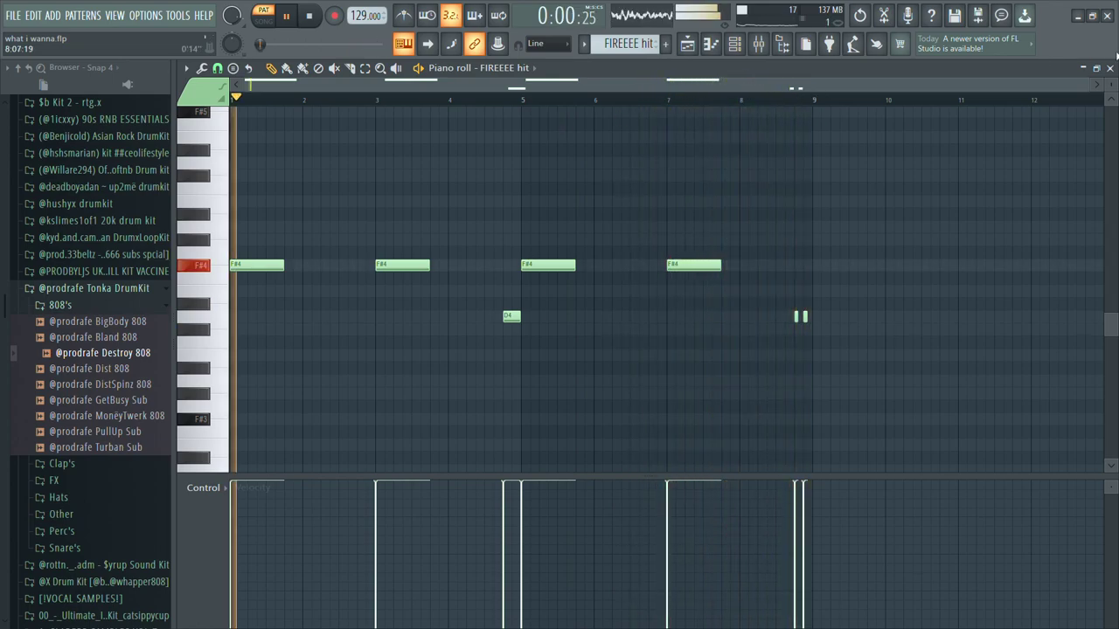
{"action": "left_click", "coordinate": [1109, 68]}
Switch to the Young_Chop_Hit (SAUCE) pattern, play it in the piano roll to examine the hit placement, and close it
{"action": "scroll", "coordinate": [618, 50], "scroll_direction": "down", "scroll_amount": 1}
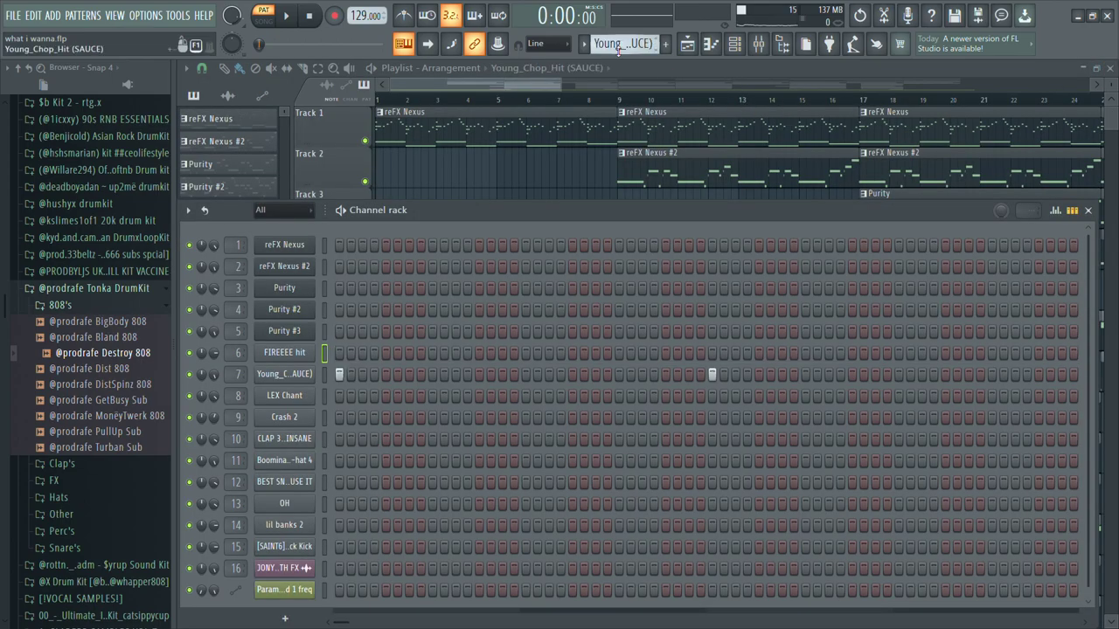
{"action": "key", "text": "F7"}
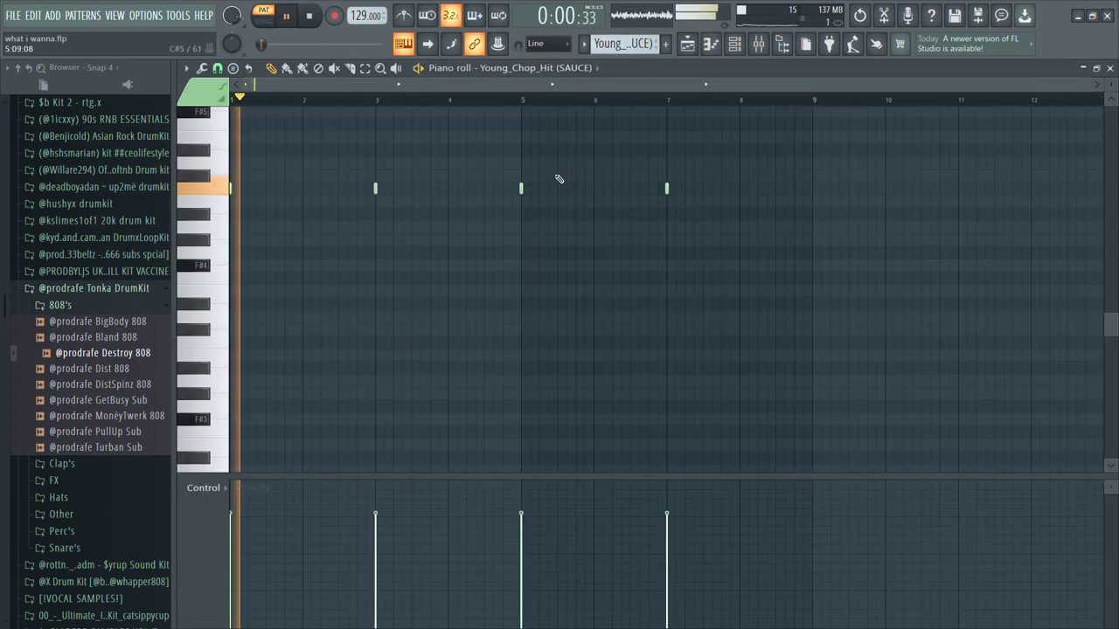
{"action": "scroll", "coordinate": [559, 175], "scroll_direction": "up", "scroll_amount": 3}
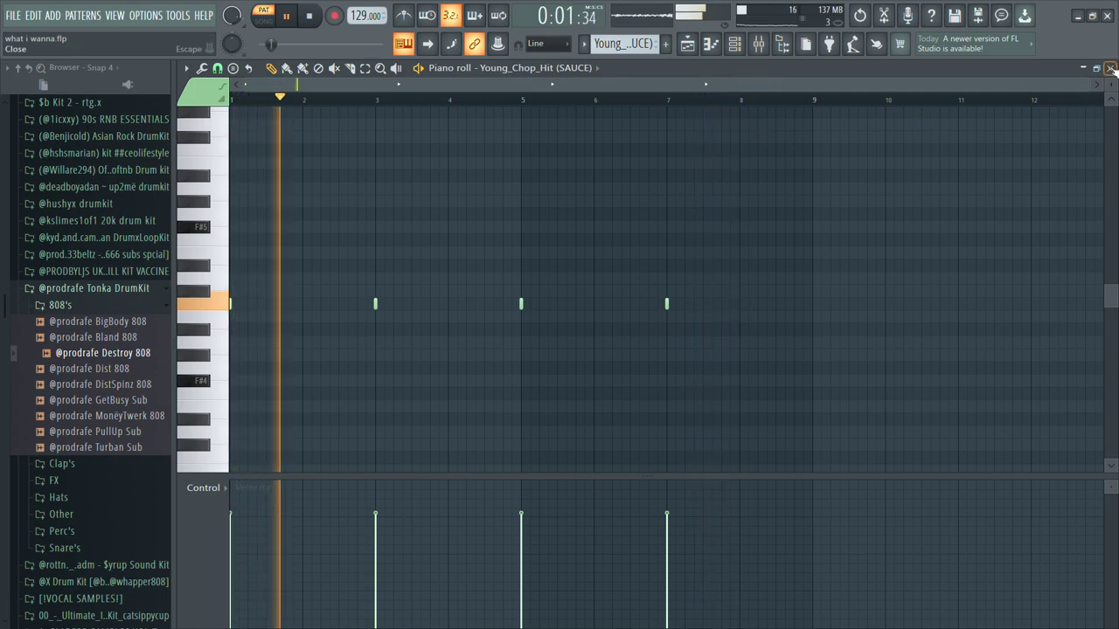
{"action": "key", "text": "F7"}
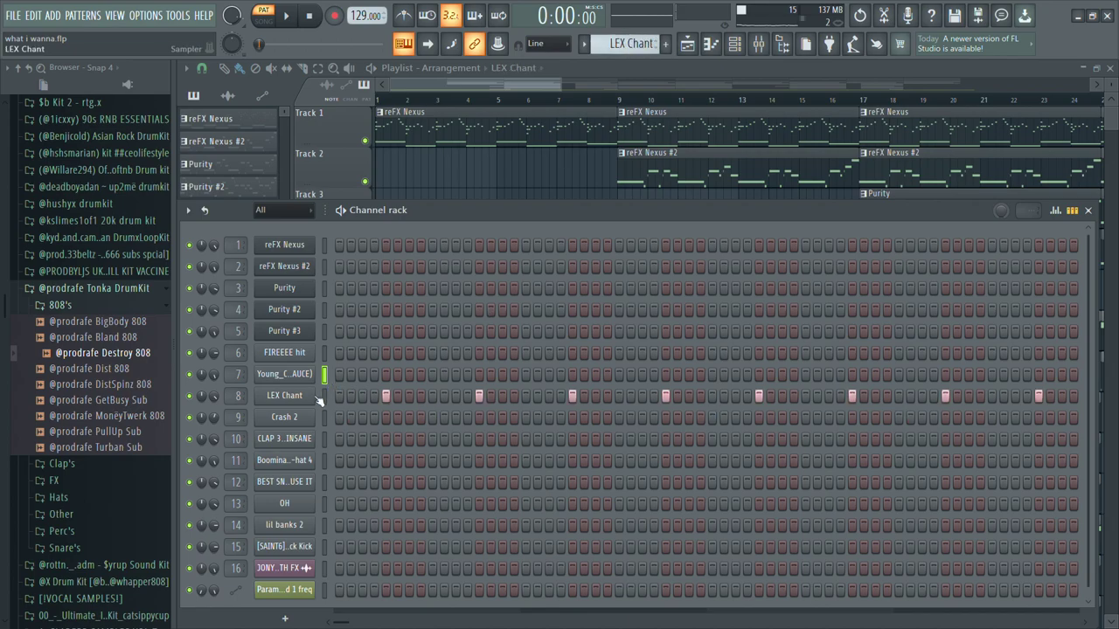
Play the LEX Chant pattern in the piano roll while examining its evenly spaced hits, and close the piano roll
{"action": "key", "text": "F7"}
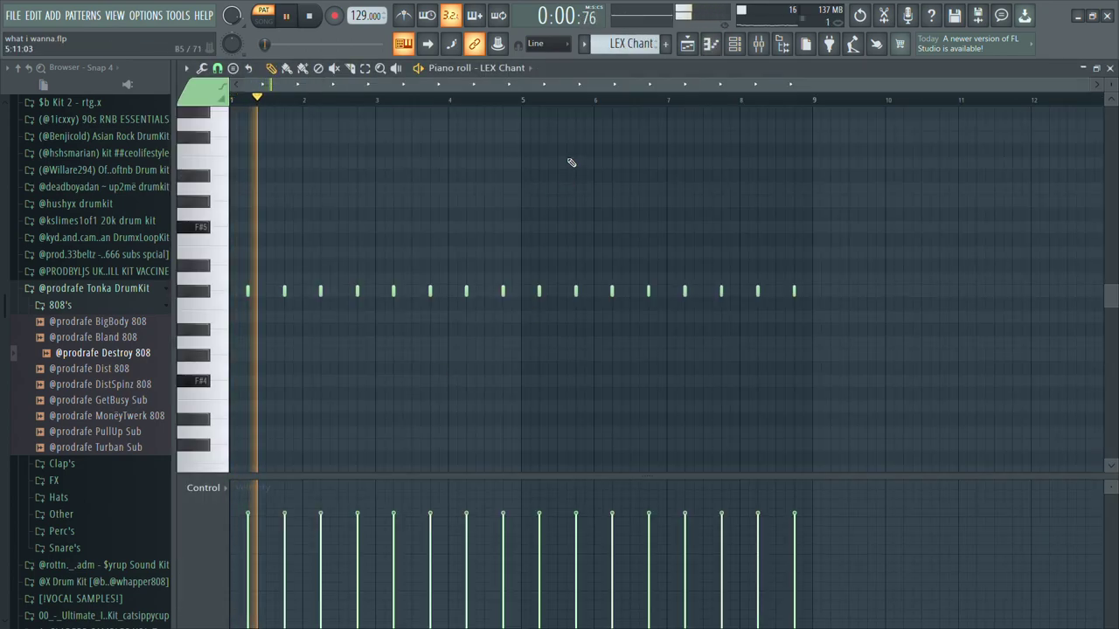
{"action": "scroll", "coordinate": [542, 149], "scroll_direction": "down", "scroll_amount": 2}
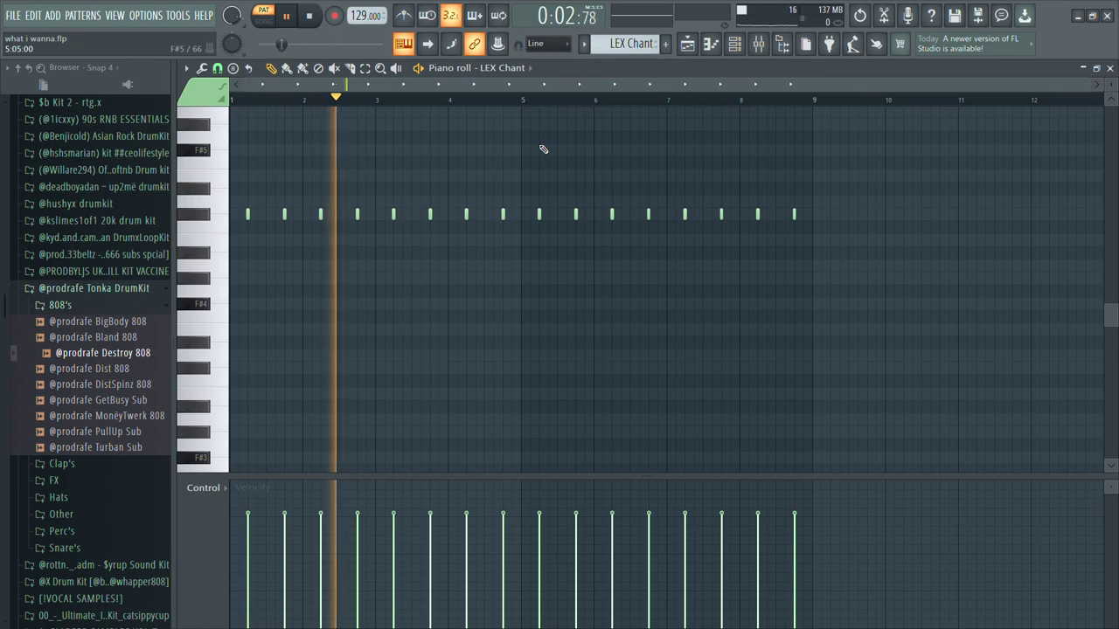
{"action": "scroll", "coordinate": [542, 146], "scroll_direction": "up", "scroll_amount": 1}
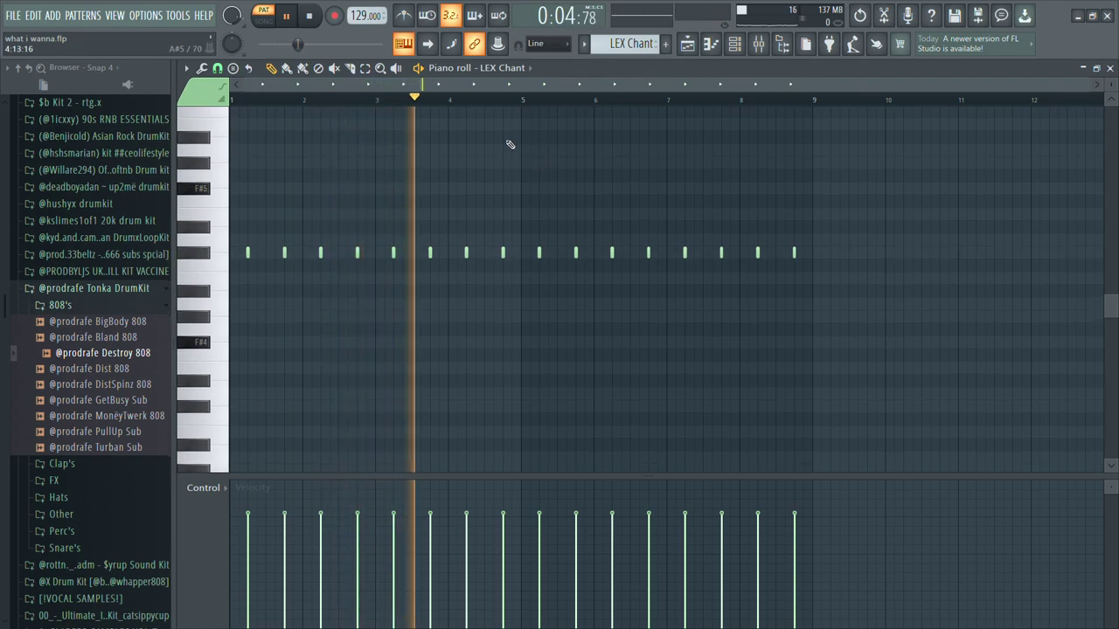
{"action": "left_click", "coordinate": [1109, 67]}
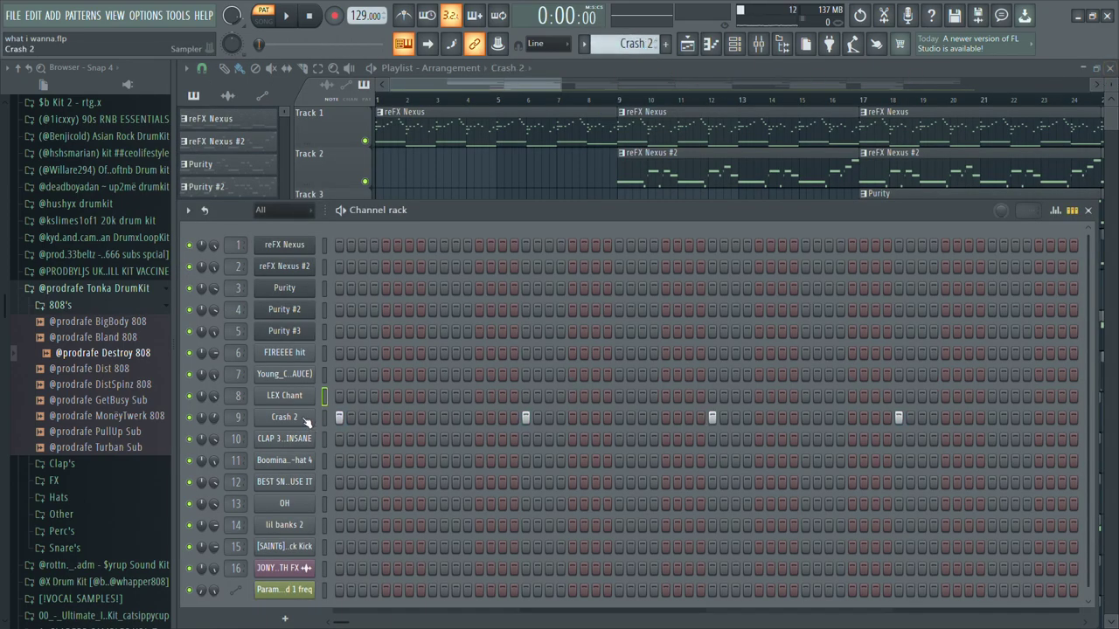
Open the Crash 2 pattern in the piano roll, listen to its hits, stop playback and close it
{"action": "key", "text": "F7"}
{"action": "key", "text": "space"}
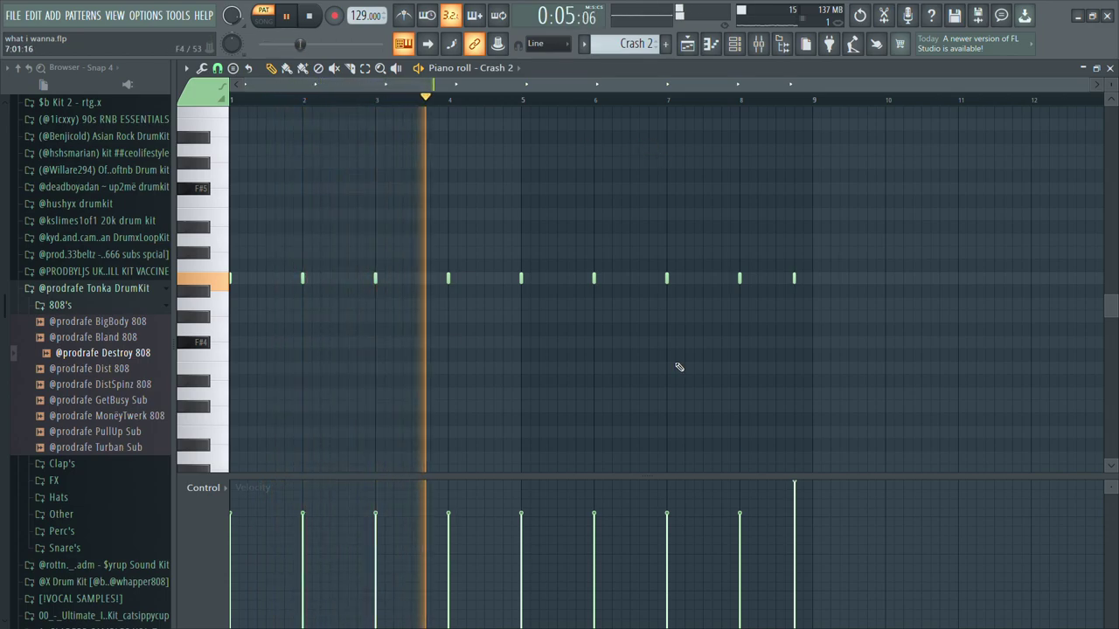
{"action": "key", "text": "space"}
{"action": "left_click", "coordinate": [1110, 68]}
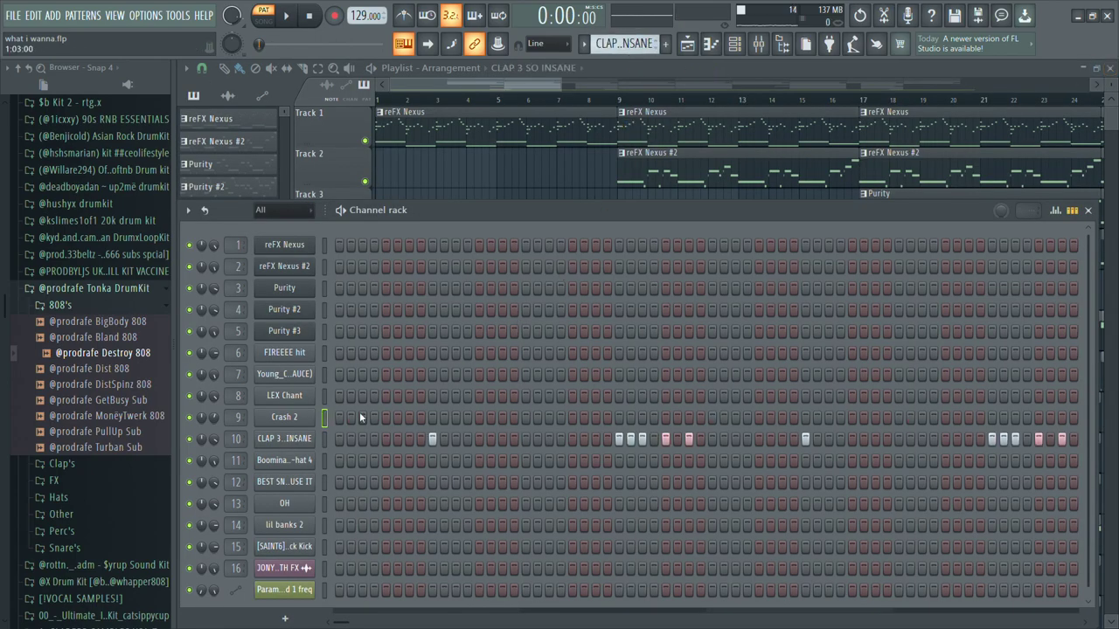
Play the CLAP 3 SO INSANE pattern in the piano roll to examine its rhythm and velocities, and close it
{"action": "left_click", "coordinate": [306, 442]}
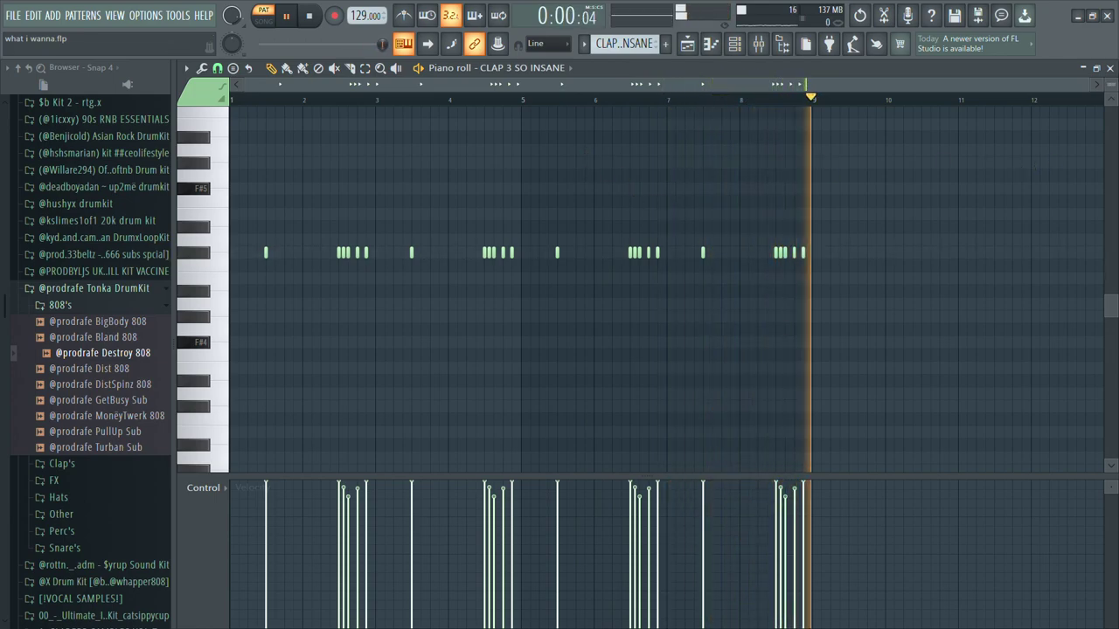
{"action": "key", "text": "space"}
{"action": "left_click", "coordinate": [1110, 67]}
Switch to the Boominati Hi-hat 4 pattern, play it while examining the hi-hat notes up close, and close the piano roll
{"action": "scroll", "coordinate": [629, 45], "scroll_direction": "down", "scroll_amount": 1}
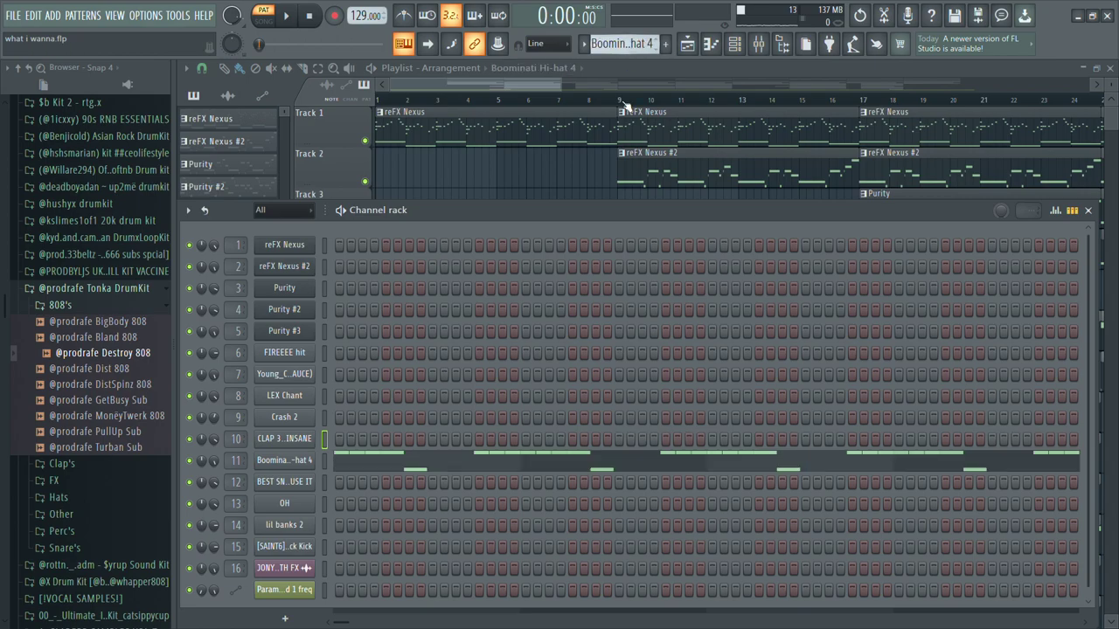
{"action": "left_click", "coordinate": [483, 465]}
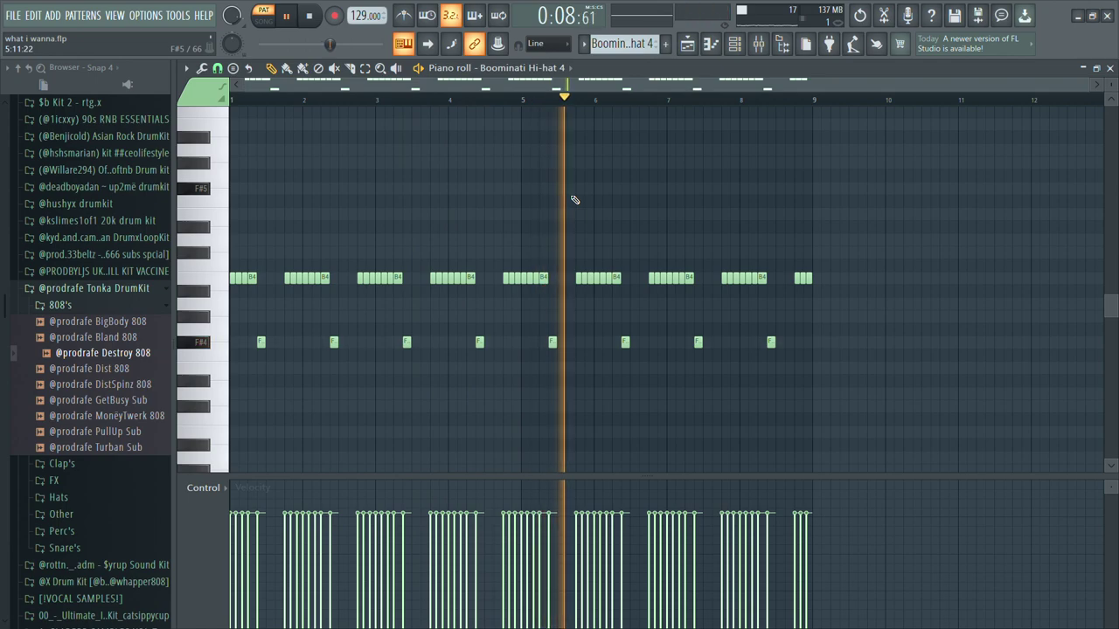
{"action": "scroll", "coordinate": [651, 98], "scroll_direction": "up", "scroll_amount": 2}
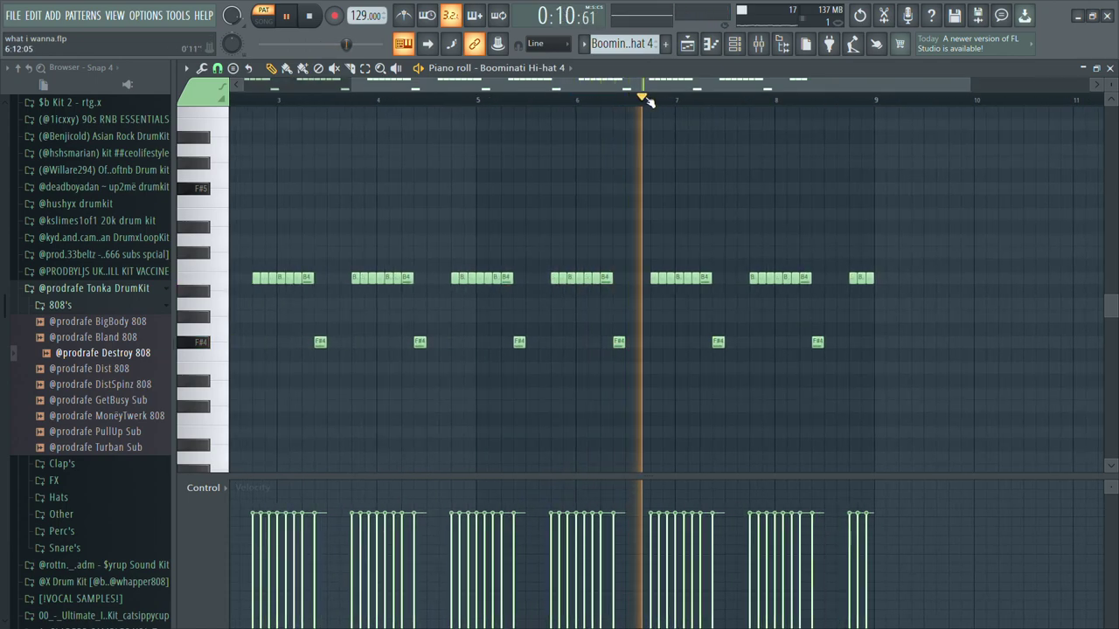
{"action": "scroll", "coordinate": [661, 100], "scroll_direction": "down", "scroll_amount": 2}
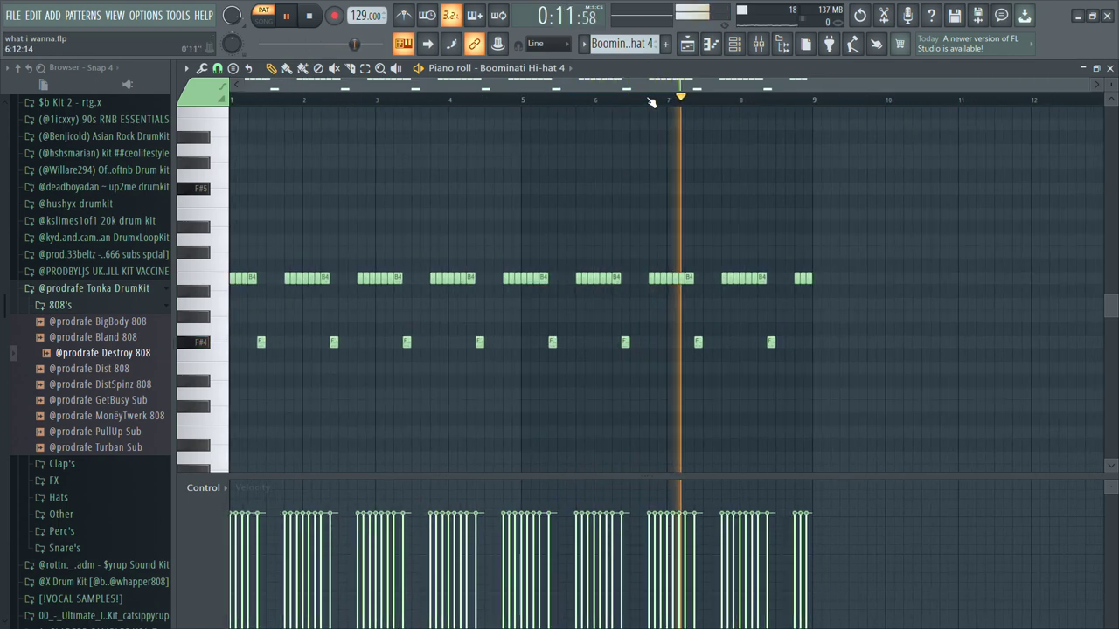
{"action": "key", "text": "space"}
{"action": "left_click", "coordinate": [1108, 69]}
Switch to the BEST SNARE OAT USE IT pattern and play it in the piano roll while examining the snare placement
{"action": "scroll", "coordinate": [620, 46], "scroll_direction": "down", "scroll_amount": 1}
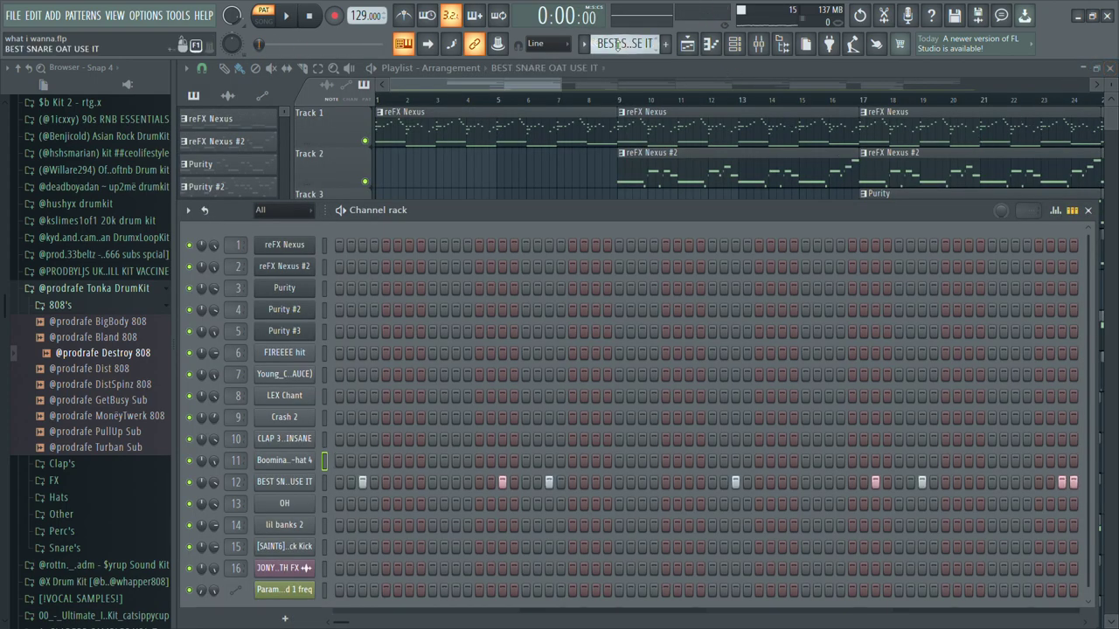
{"action": "key", "text": "F7"}
{"action": "key", "text": "space"}
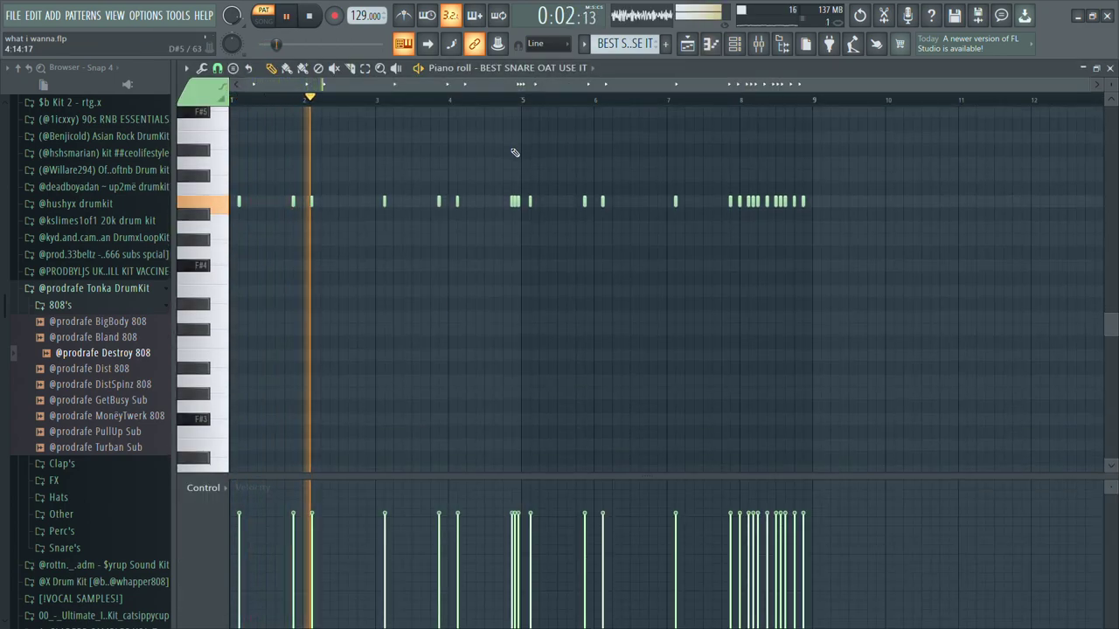
{"action": "scroll", "coordinate": [514, 153], "scroll_direction": "up", "scroll_amount": 3}
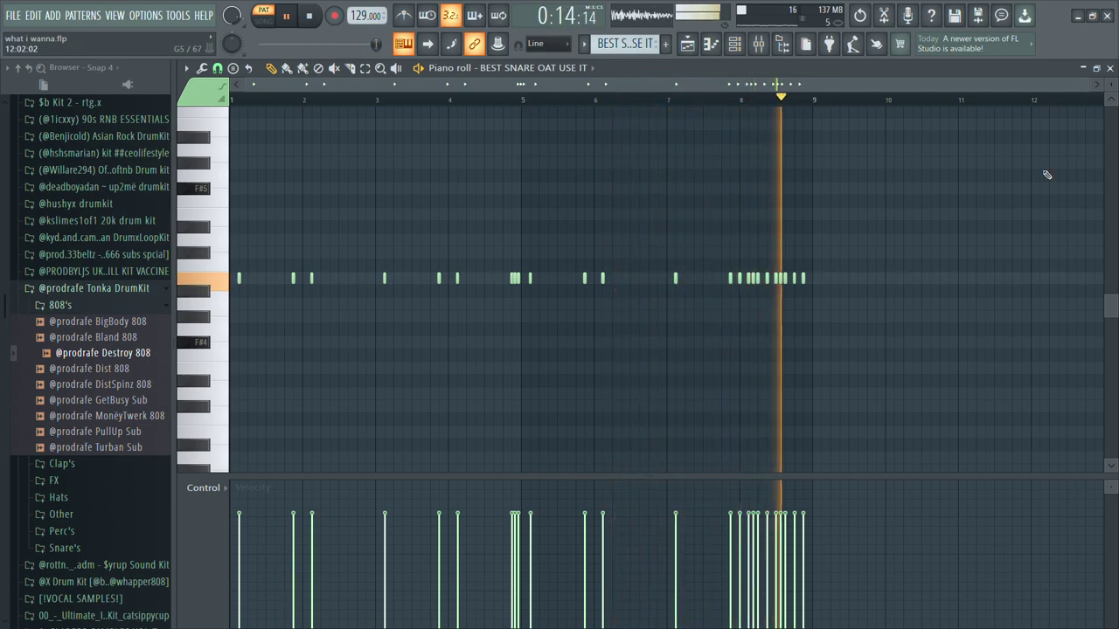
Close the snare's piano roll, look over the track levels and effects in the mixer, and return to the channel rack
{"action": "left_click", "coordinate": [1111, 68]}
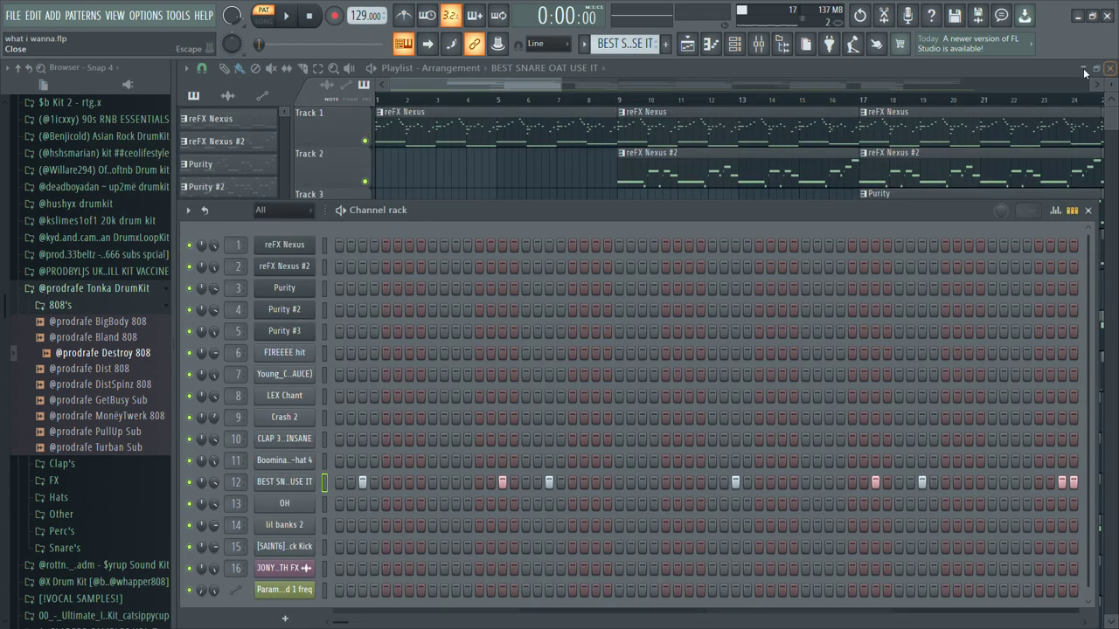
{"action": "left_click", "coordinate": [758, 53]}
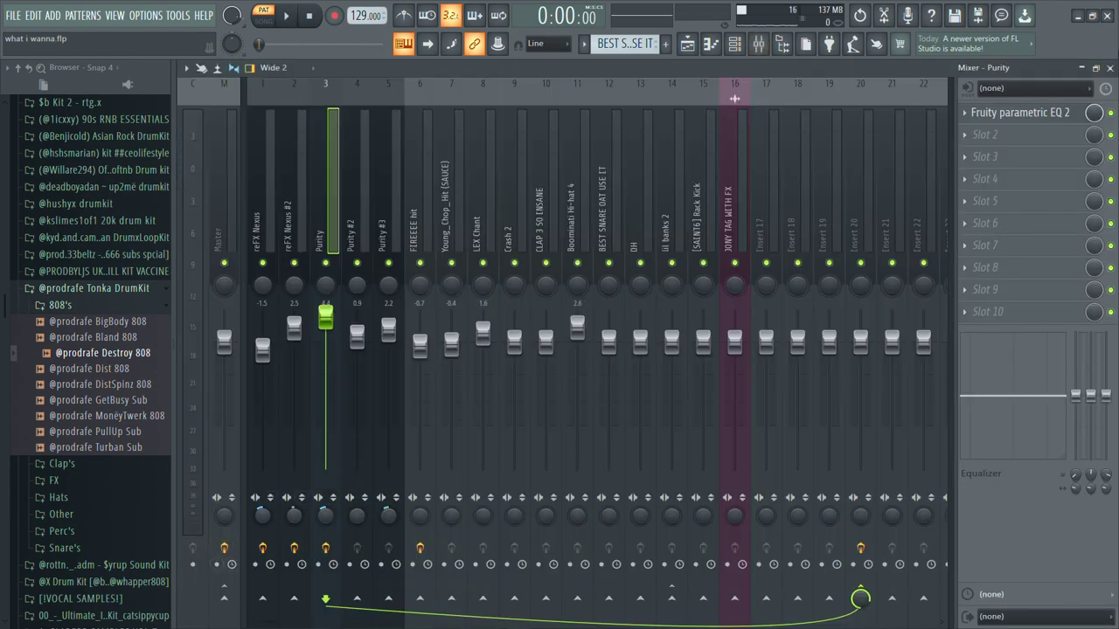
{"action": "left_click", "coordinate": [1111, 68]}
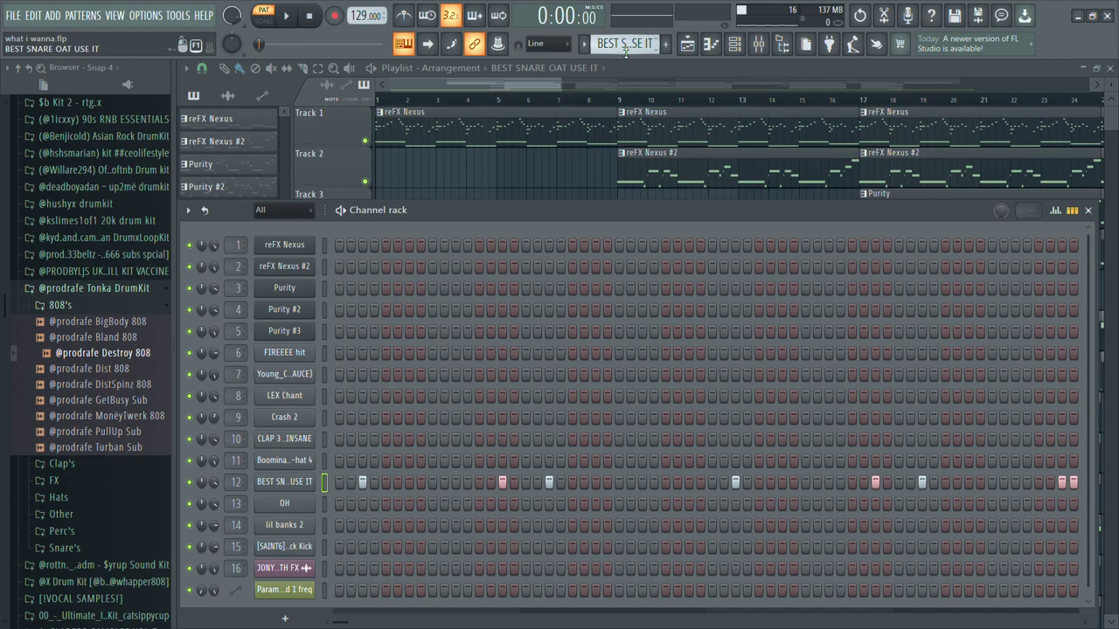
Switch to the OH pattern, play it in the piano roll to examine the open-hat placement, and close the piano roll
{"action": "scroll", "coordinate": [626, 46], "scroll_direction": "down", "scroll_amount": 1}
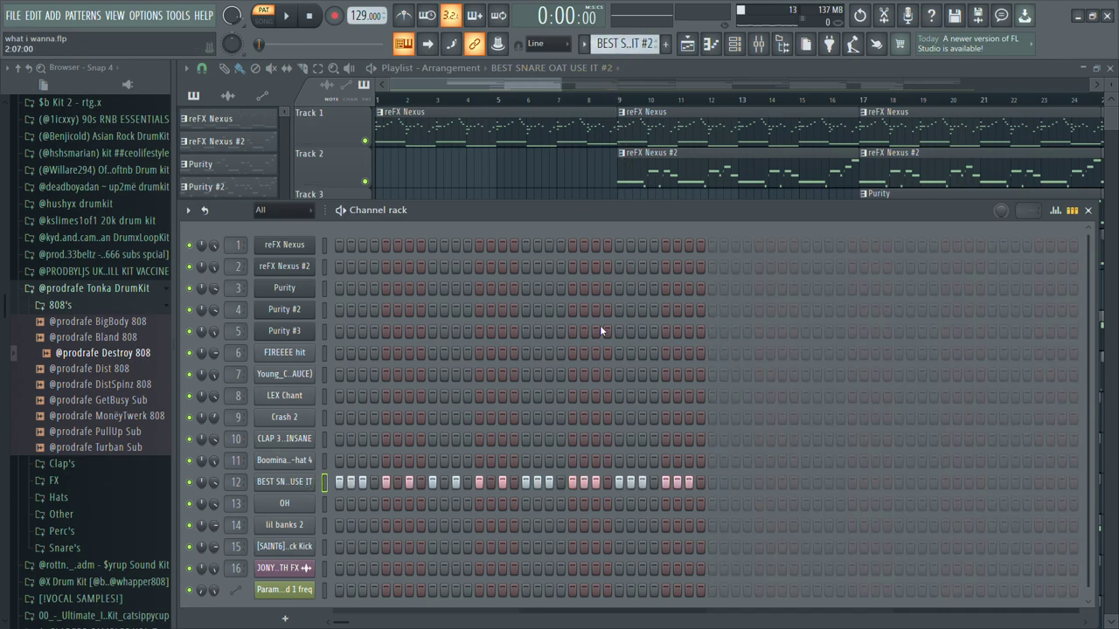
{"action": "scroll", "coordinate": [635, 51], "scroll_direction": "down", "scroll_amount": 1}
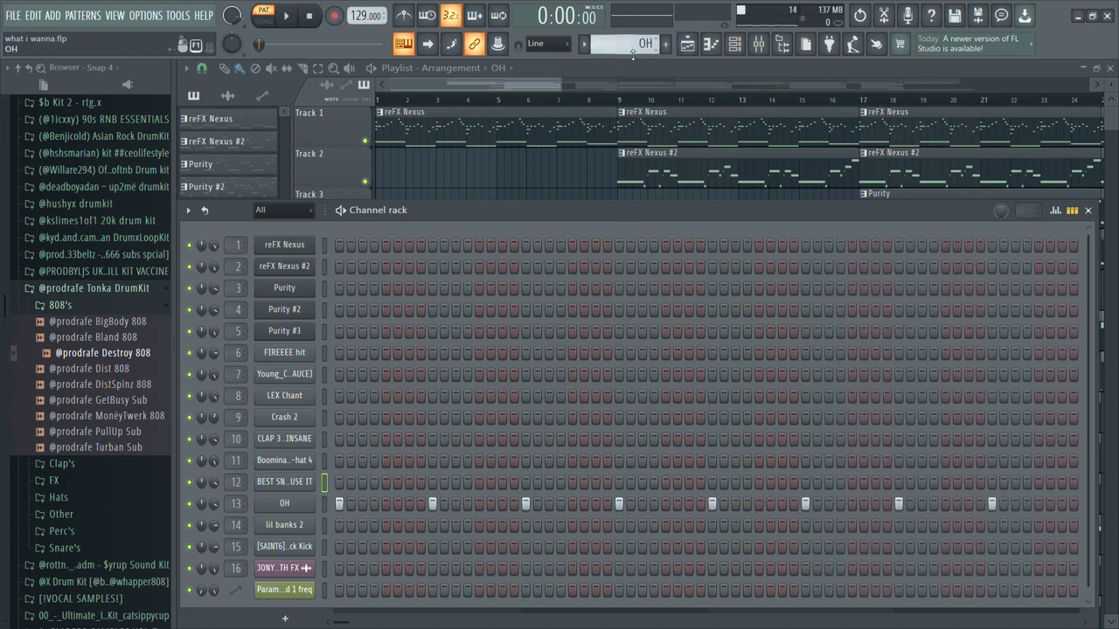
{"action": "key", "text": "F7"}
{"action": "key", "text": "space"}
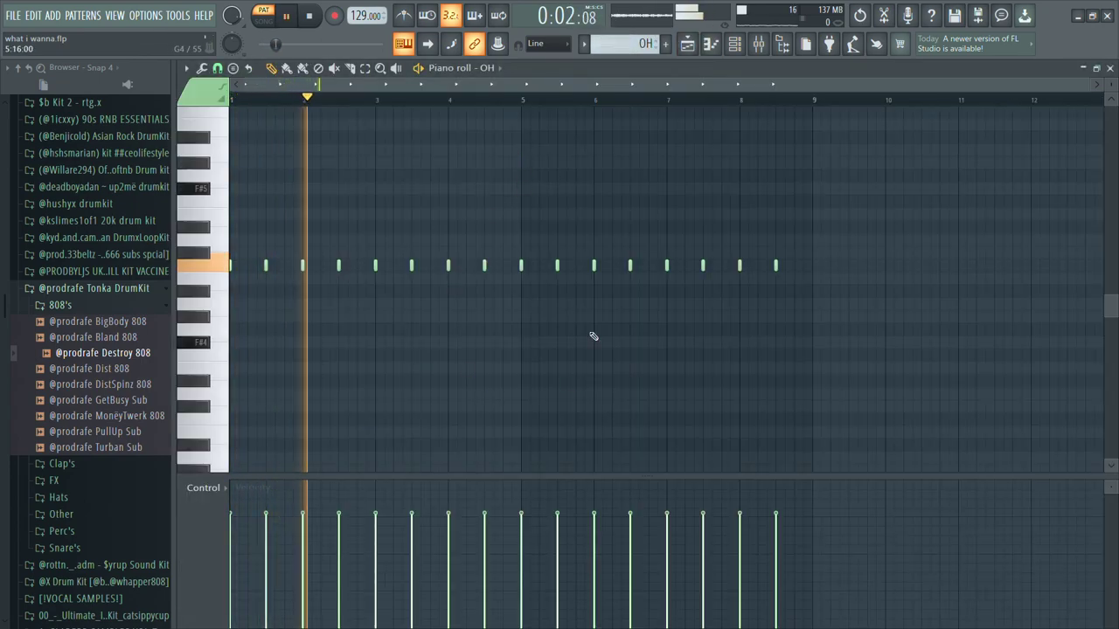
{"action": "left_click", "coordinate": [1110, 68]}
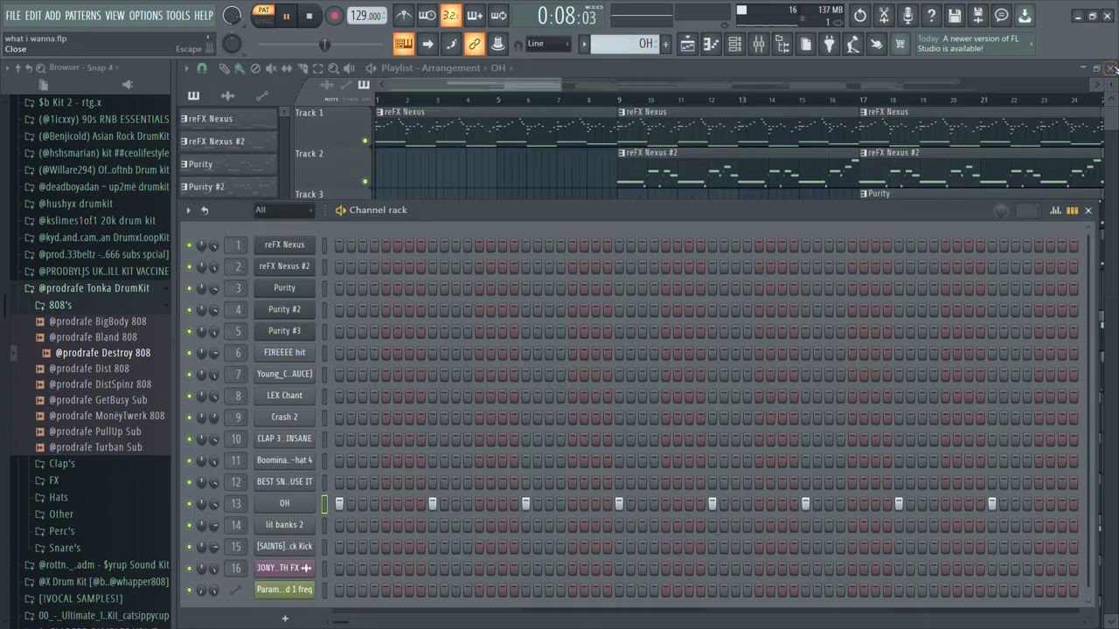
Switch to the lil banks 2 pattern, play it while examining its low and high notes in the piano roll, and close it
{"action": "scroll", "coordinate": [628, 54], "scroll_direction": "down", "scroll_amount": 1}
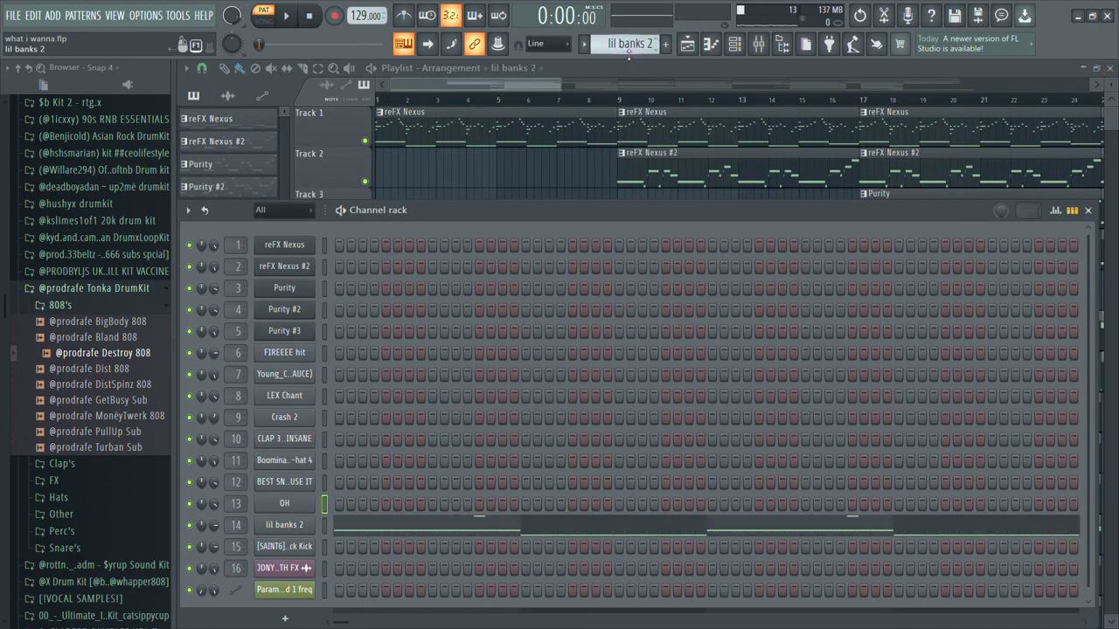
{"action": "left_click", "coordinate": [361, 532]}
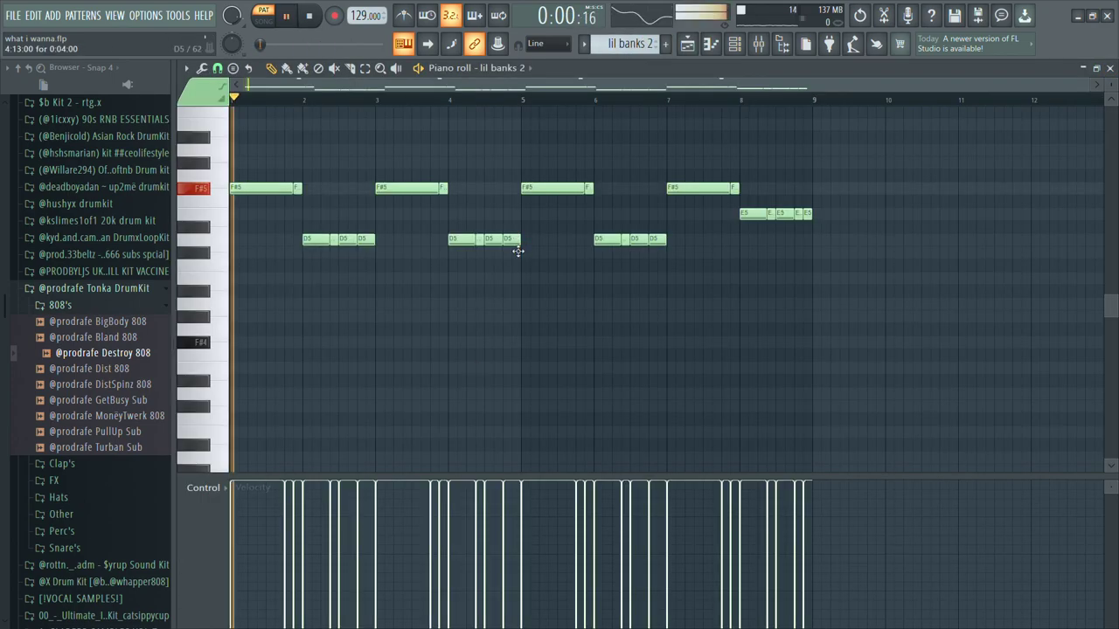
{"action": "scroll", "coordinate": [489, 218], "scroll_direction": "up", "scroll_amount": 3}
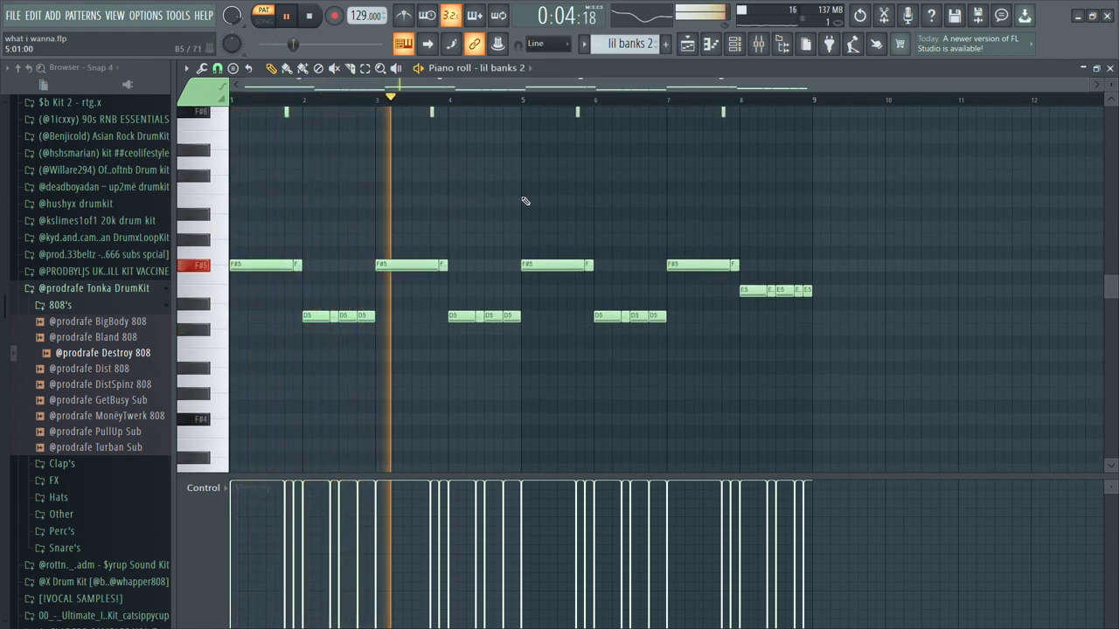
{"action": "scroll", "coordinate": [524, 199], "scroll_direction": "up", "scroll_amount": 6}
{"action": "scroll", "coordinate": [525, 199], "scroll_direction": "down", "scroll_amount": 3}
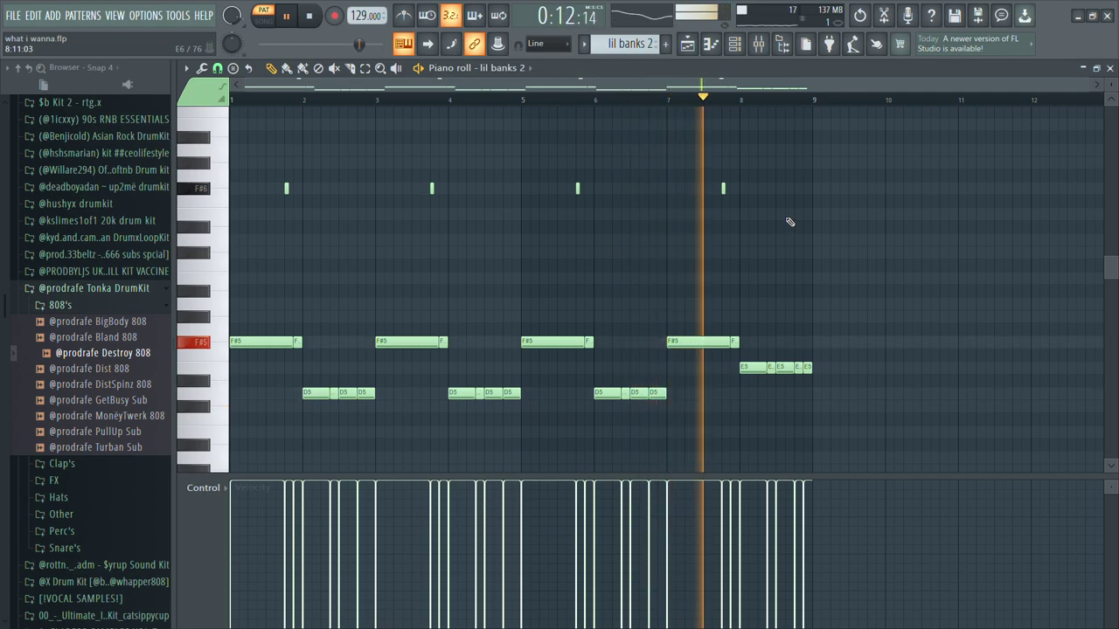
{"action": "left_click", "coordinate": [1109, 69]}
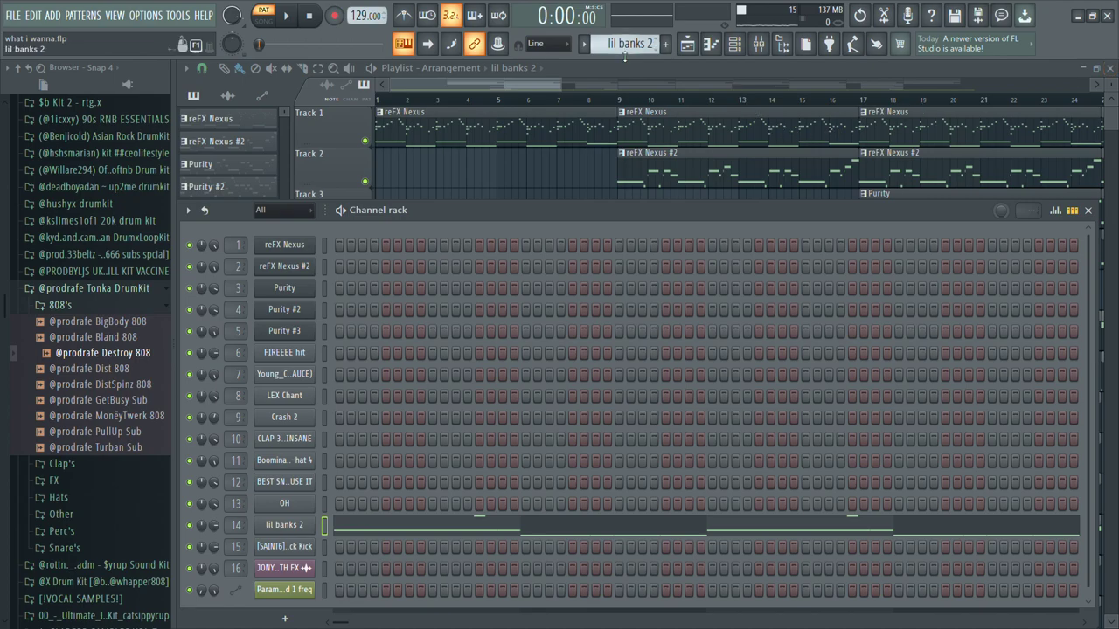
Switch to the [SAINT6] Rack Kick pattern, play it in the piano roll to examine the kick placement, and close it
{"action": "scroll", "coordinate": [624, 56], "scroll_direction": "down", "scroll_amount": 1}
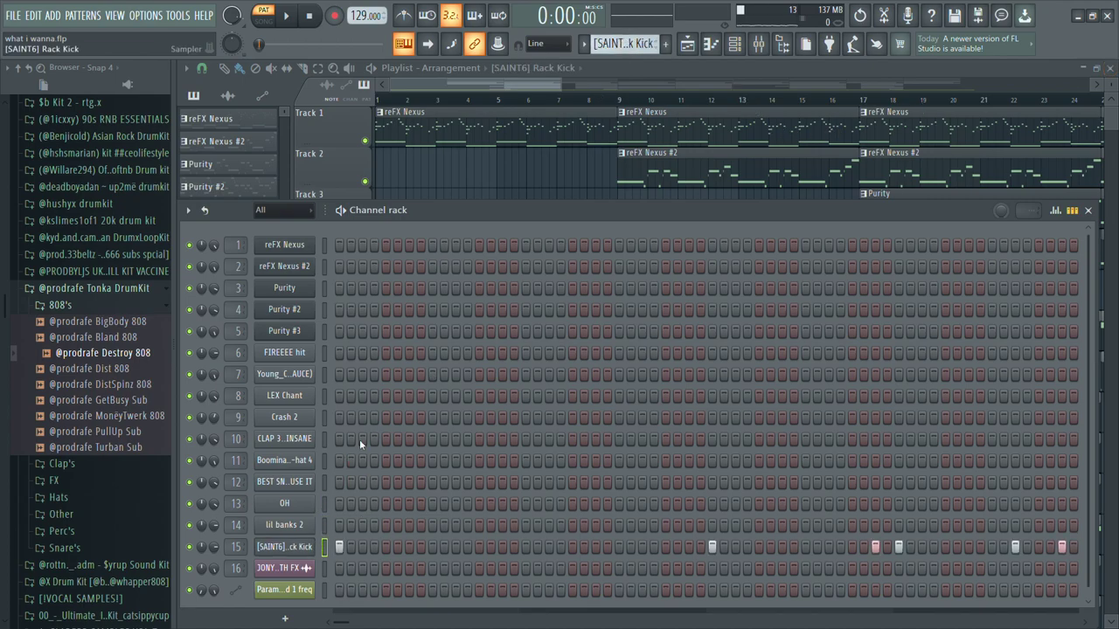
{"action": "key", "text": "F7"}
{"action": "key", "text": "space"}
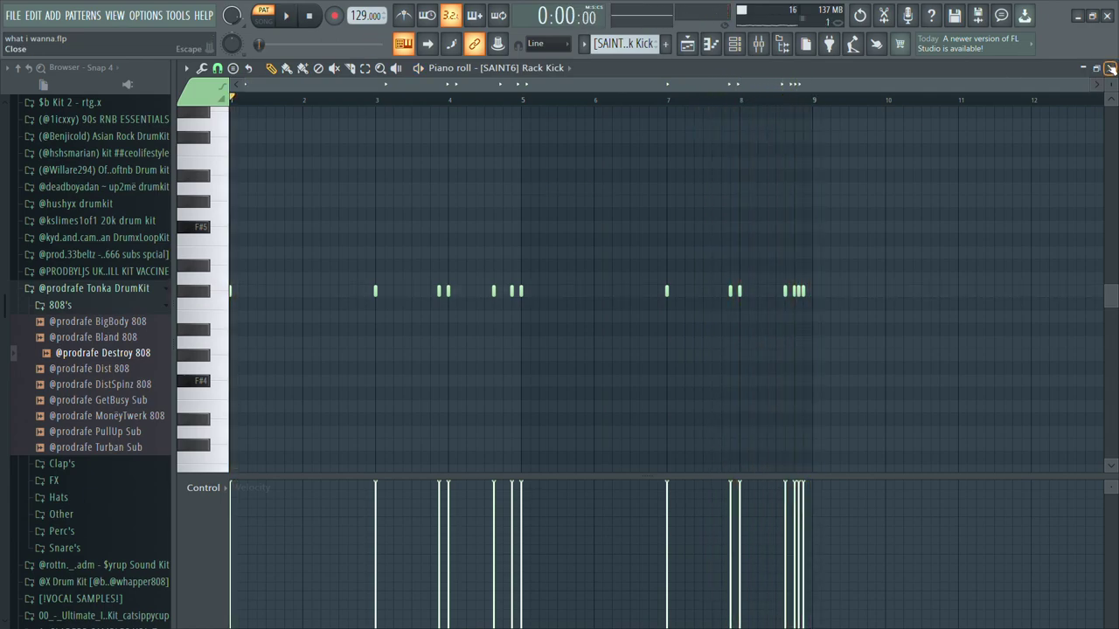
{"action": "left_click", "coordinate": [1110, 68]}
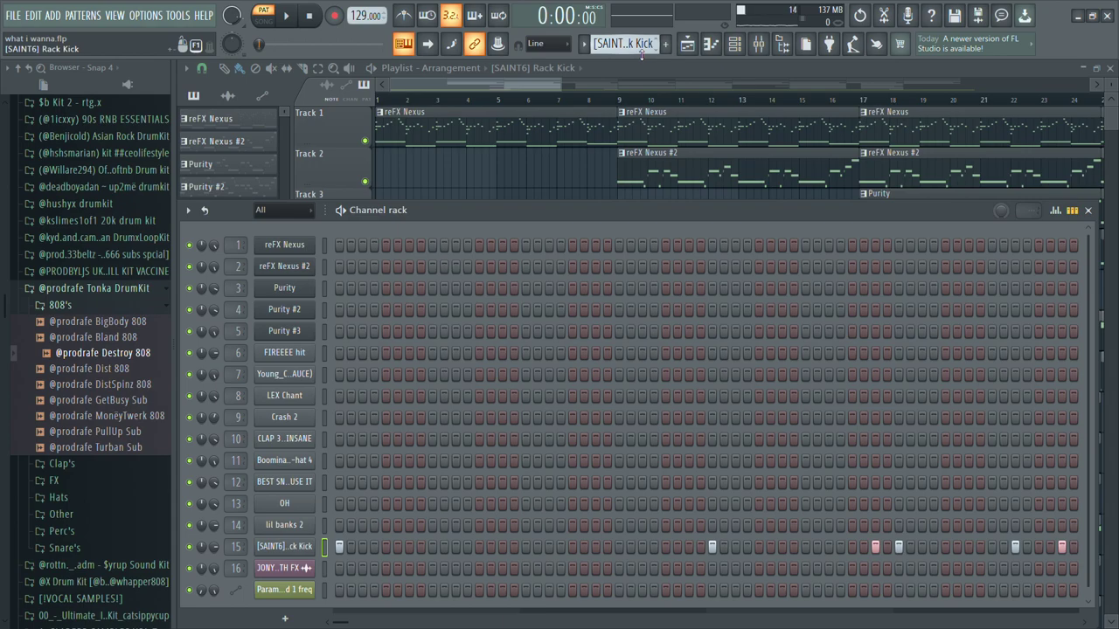
Close the channel rack, then open the BEST SNARE OAT USE IT #2 clip from the playlist, play its snare roll and close the piano roll
{"action": "left_click", "coordinate": [1087, 210]}
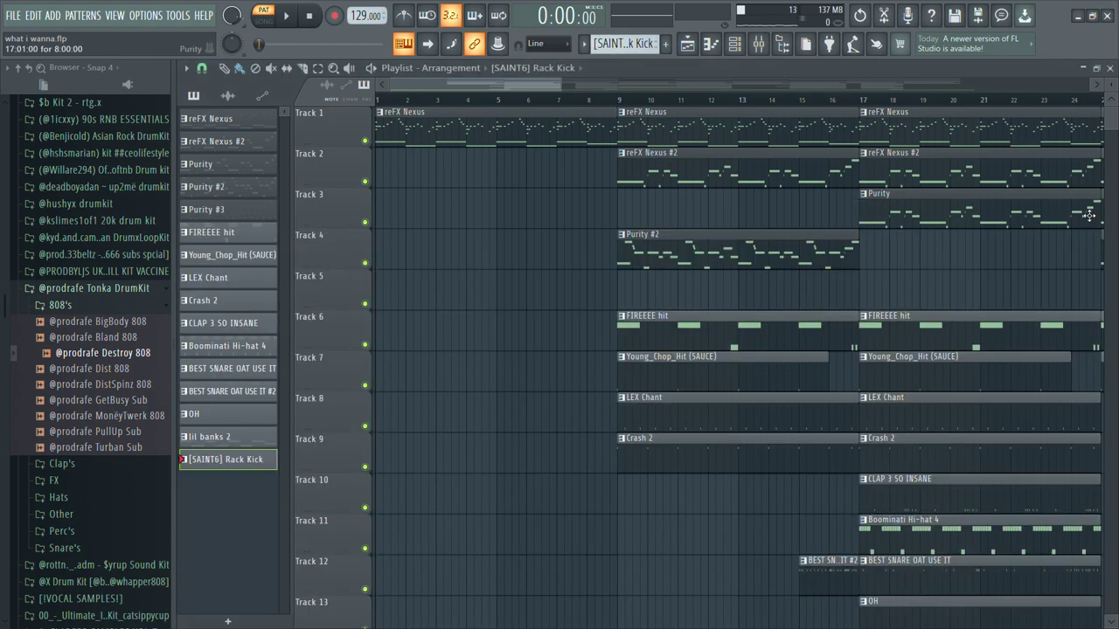
{"action": "scroll", "coordinate": [679, 147], "scroll_direction": "down", "scroll_amount": 5}
{"action": "scroll", "coordinate": [680, 147], "scroll_direction": "down", "scroll_amount": 3}
{"action": "scroll", "coordinate": [665, 240], "scroll_direction": "up", "scroll_amount": 4}
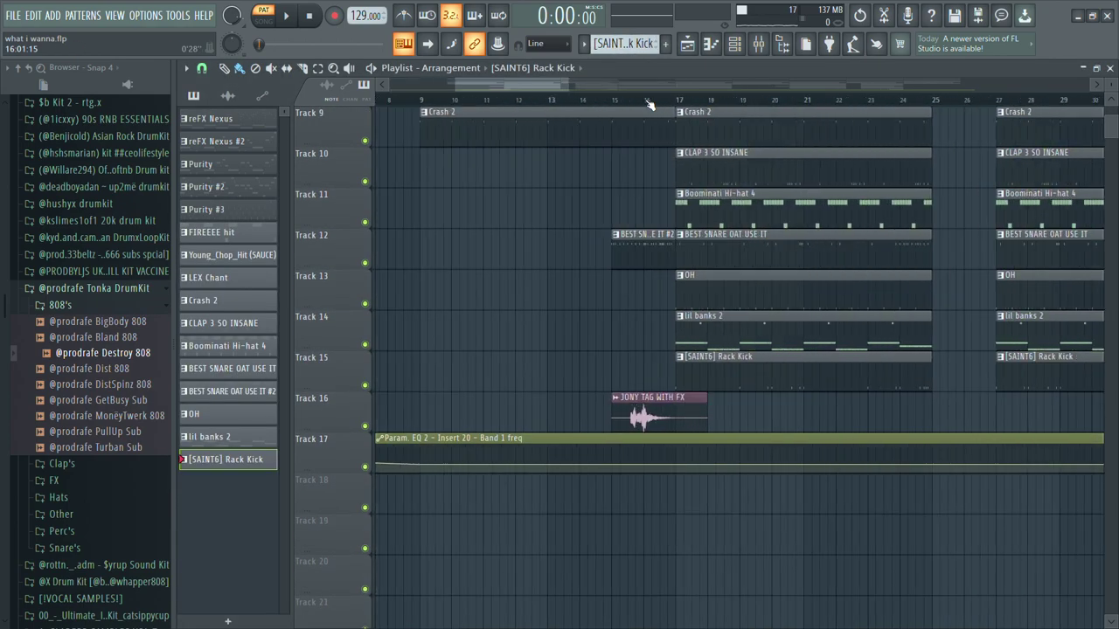
{"action": "double_click", "coordinate": [663, 261]}
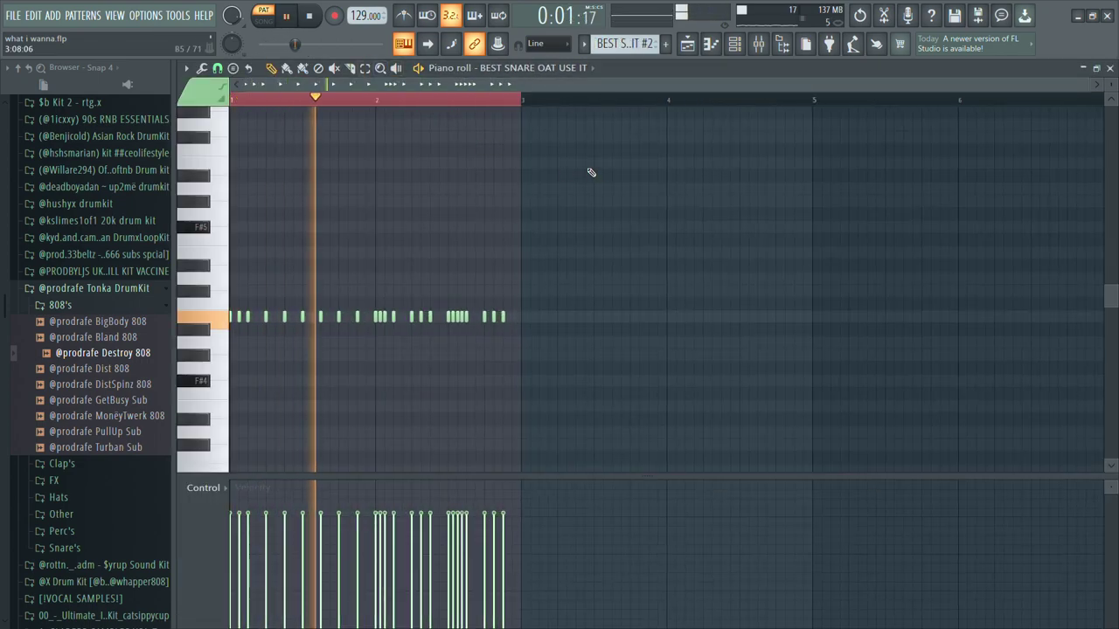
{"action": "key", "text": "space"}
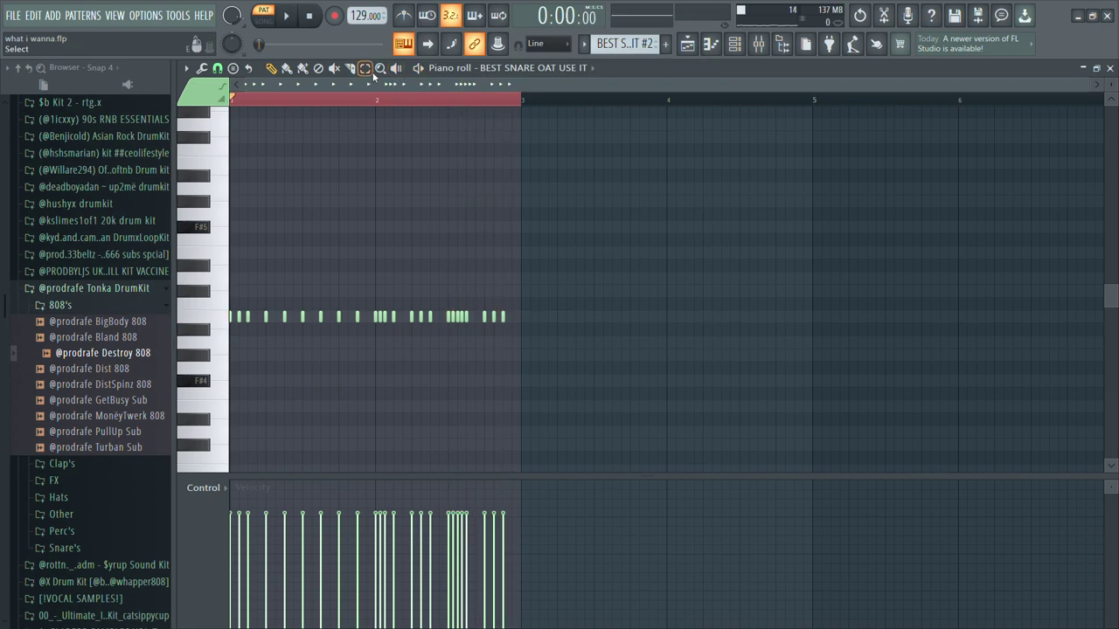
{"action": "left_click", "coordinate": [1109, 68]}
Examine the JONY TAG WITH FX clip and the Param. EQ 2 - Insert 20 - Band 1 freq automation curve across the playlist
{"action": "scroll", "coordinate": [597, 116], "scroll_direction": "down", "scroll_amount": 3}
{"action": "scroll", "coordinate": [594, 131], "scroll_direction": "down", "scroll_amount": 4, "text": "ctrl"}
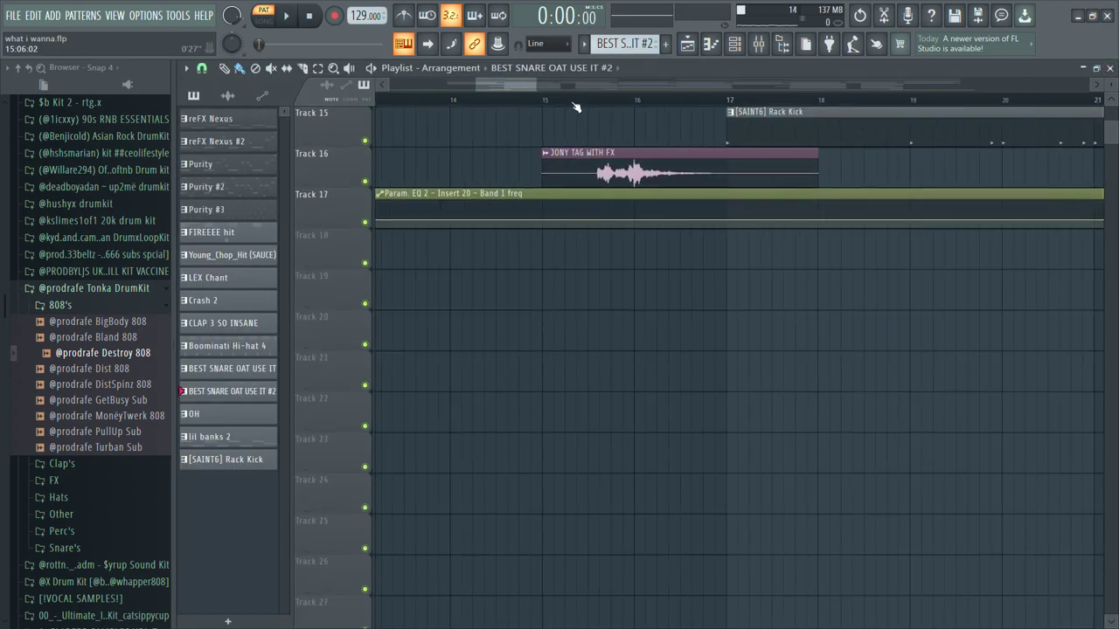
{"action": "scroll", "coordinate": [599, 99], "scroll_direction": "down", "scroll_amount": 1}
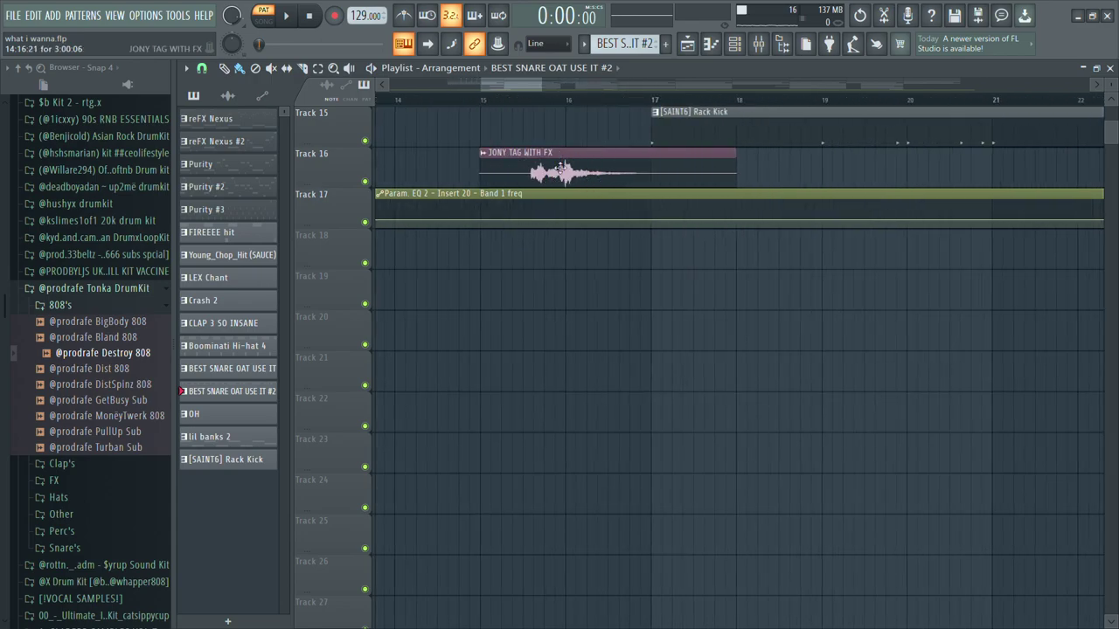
{"action": "scroll", "coordinate": [591, 101], "scroll_direction": "down", "scroll_amount": 2}
{"action": "scroll", "coordinate": [587, 101], "scroll_direction": "down", "scroll_amount": 2}
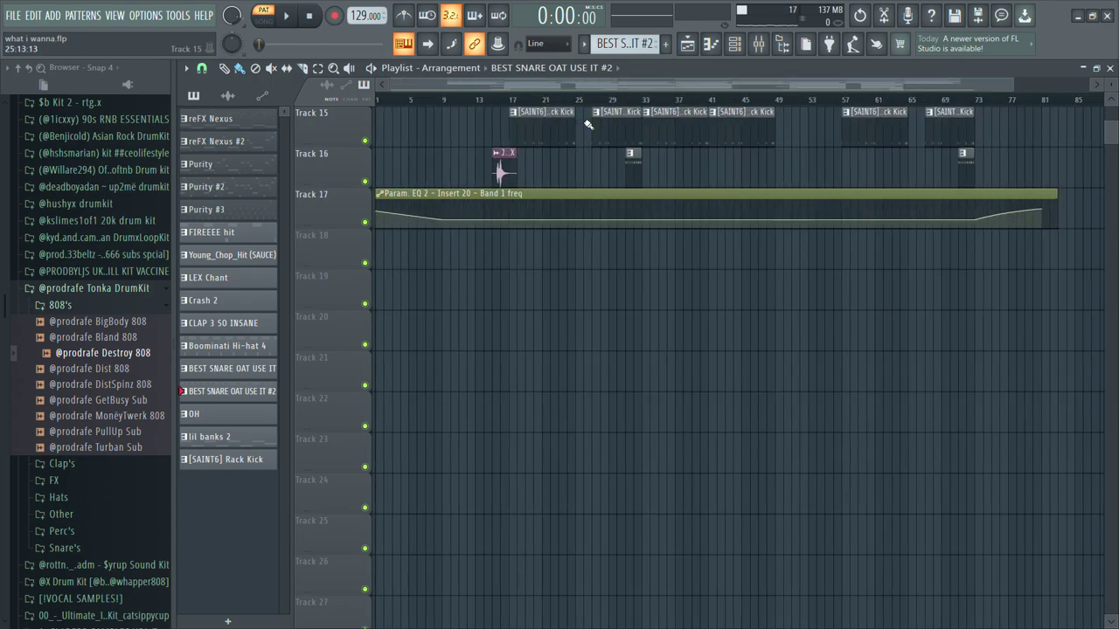
{"action": "scroll", "coordinate": [989, 167], "scroll_direction": "up", "scroll_amount": 3}
{"action": "scroll", "coordinate": [429, 99], "scroll_direction": "up", "scroll_amount": 4}
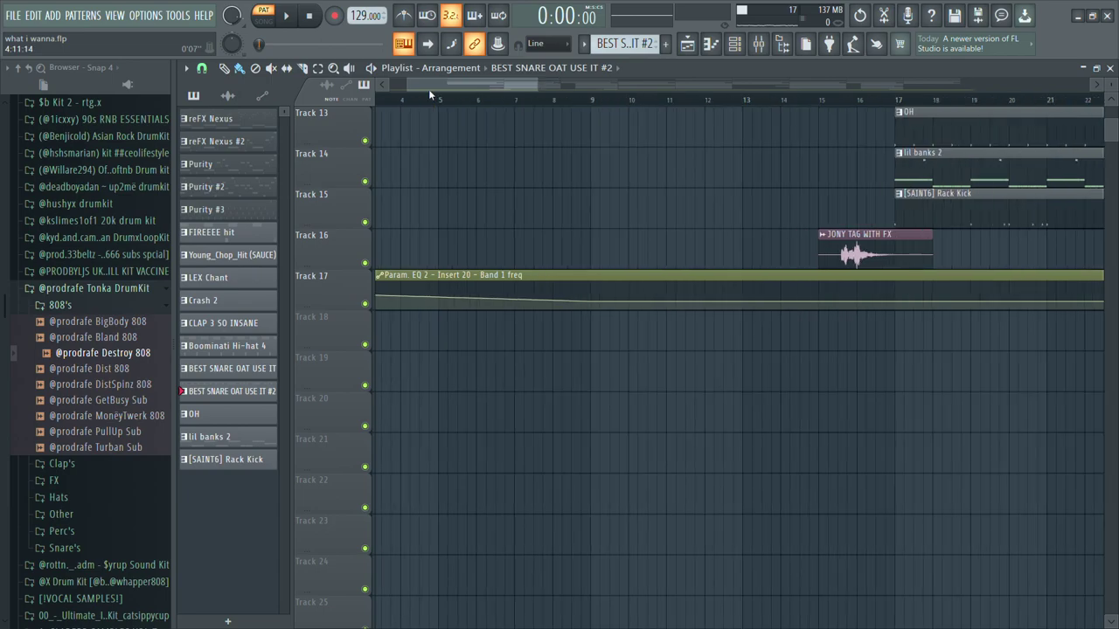
{"action": "left_click", "coordinate": [542, 282]}
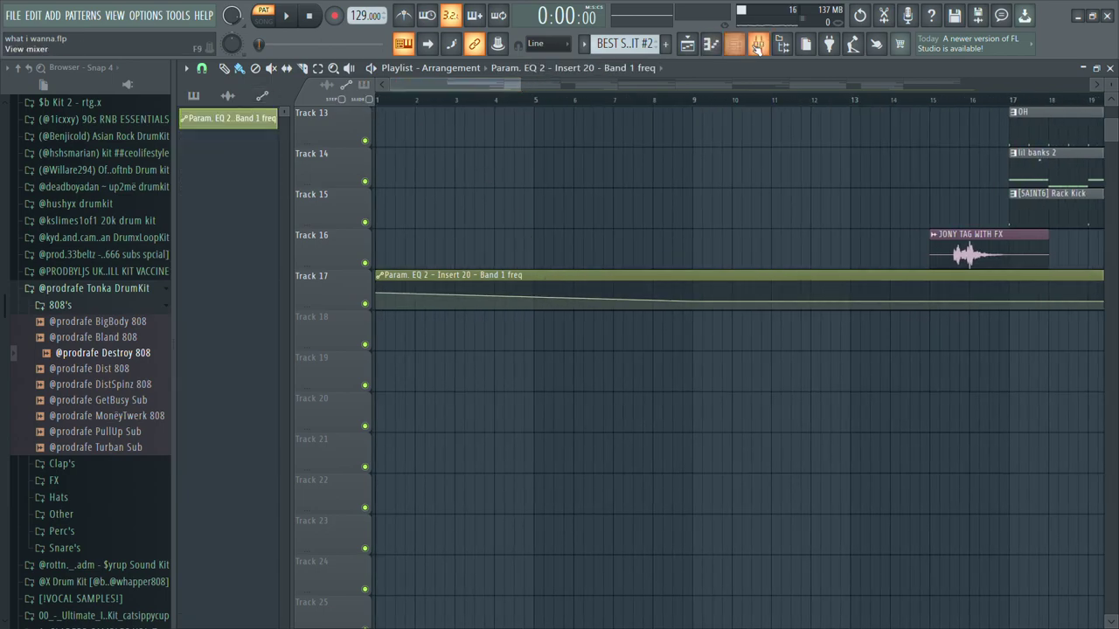
Open the mixer and inspect the Fruity soft clipper on the Master track, closing the plugin again
{"action": "left_click", "coordinate": [757, 45]}
{"action": "left_click", "coordinate": [235, 229]}
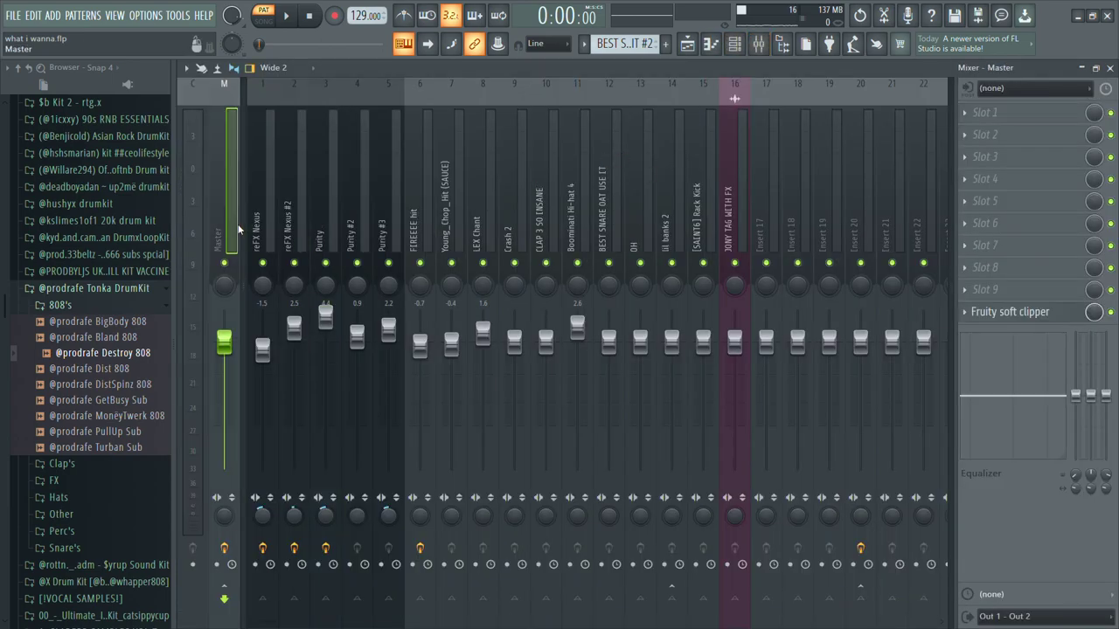
{"action": "left_click", "coordinate": [1027, 313]}
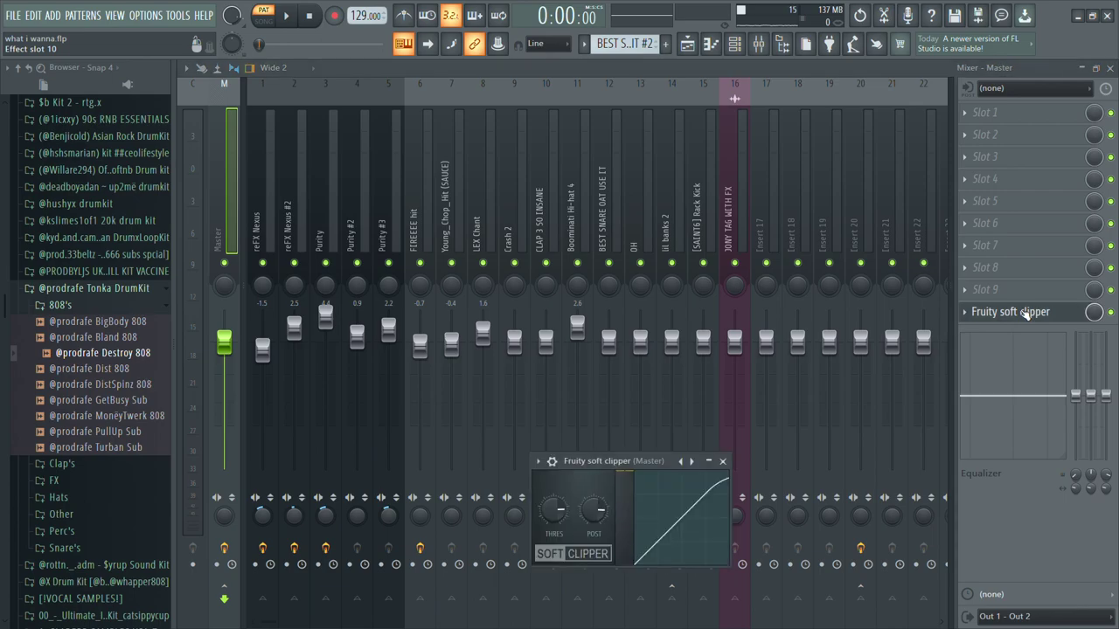
{"action": "left_click", "coordinate": [1027, 313]}
Inspect the Fruity parametric EQ 2 curves on the reFX Nexus, reFX Nexus #2 and Purity mixer tracks, closing each one
{"action": "left_click", "coordinate": [261, 229]}
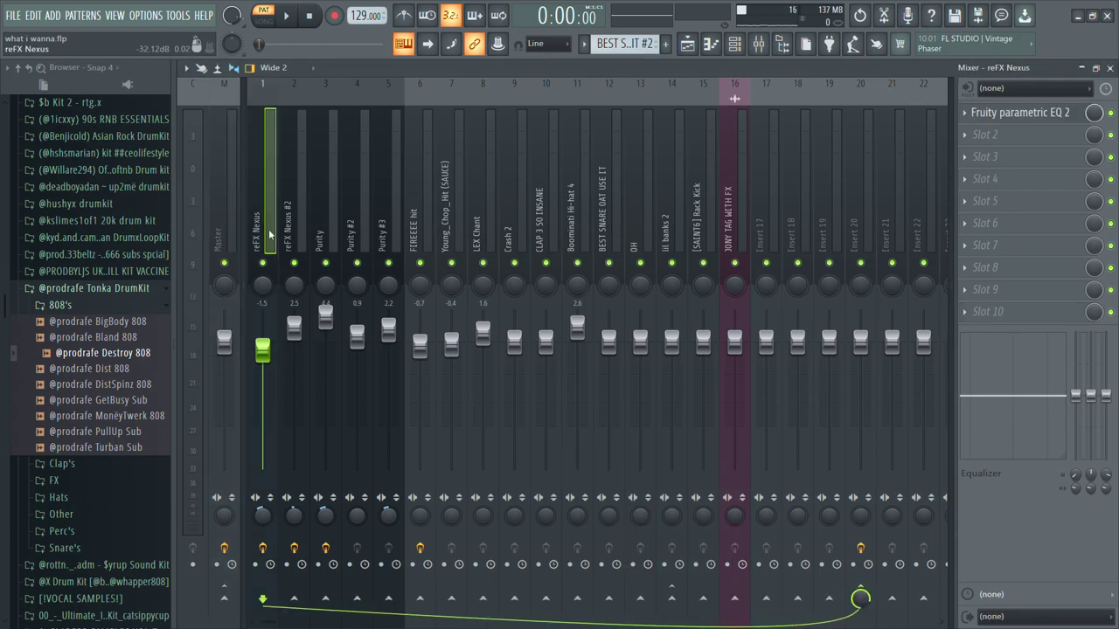
{"action": "left_click", "coordinate": [1021, 113]}
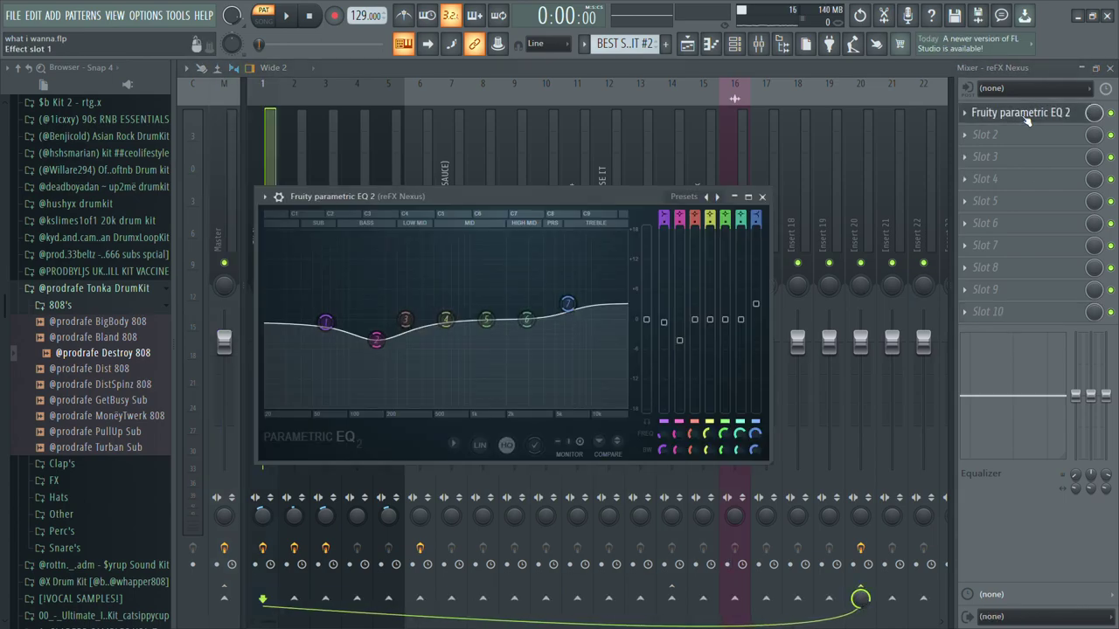
{"action": "left_click", "coordinate": [1026, 115]}
{"action": "left_click", "coordinate": [300, 222]}
{"action": "left_click", "coordinate": [1030, 115]}
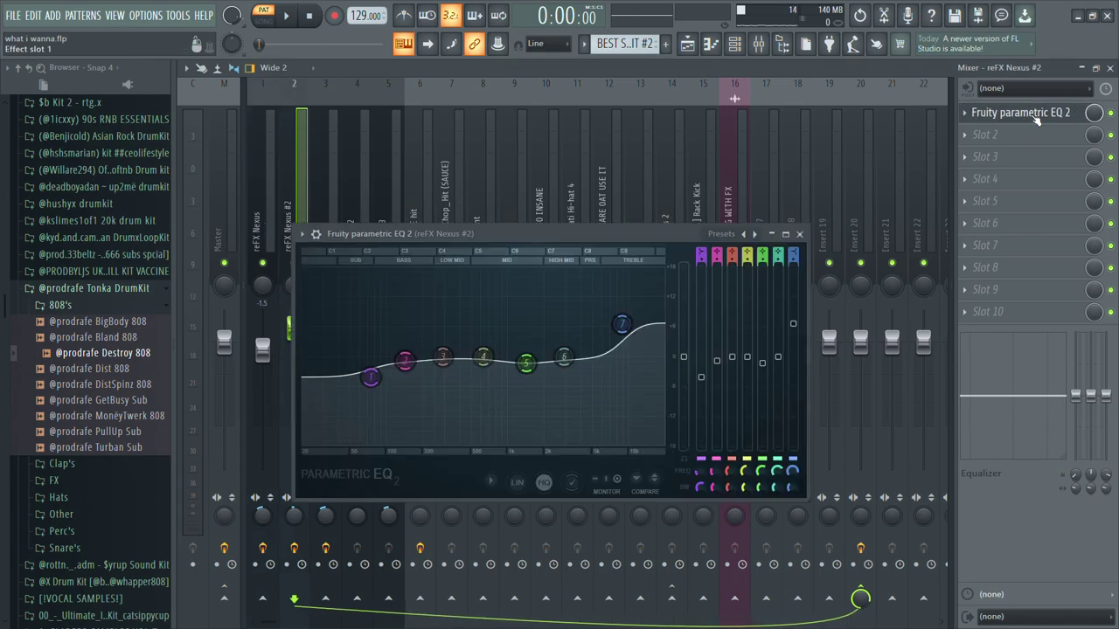
{"action": "left_click", "coordinate": [1033, 116]}
{"action": "left_click", "coordinate": [326, 222]}
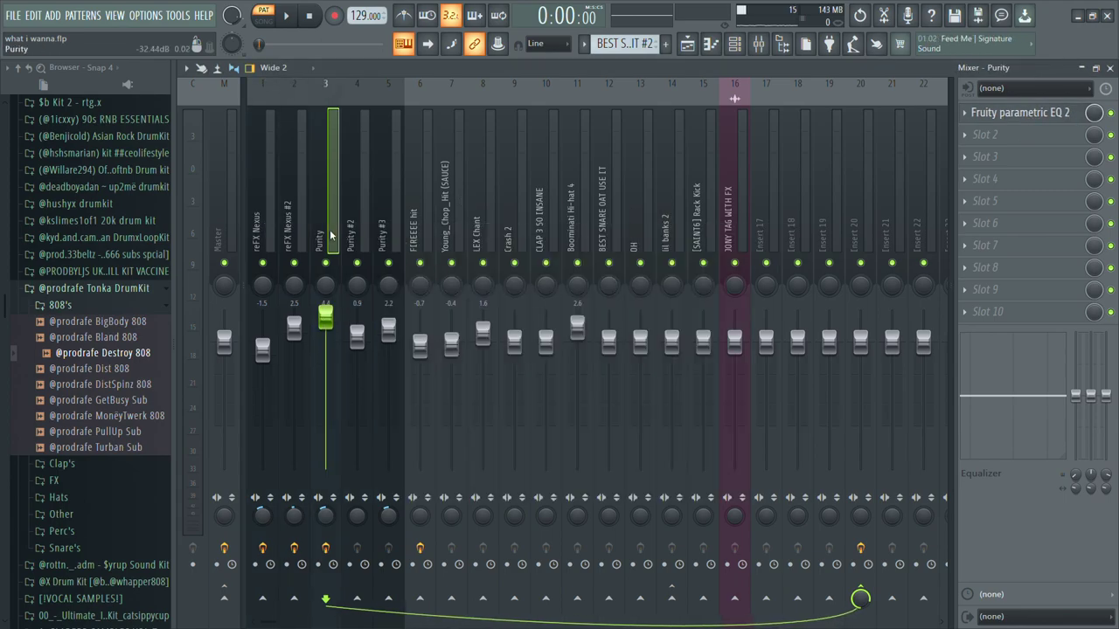
{"action": "left_click", "coordinate": [1009, 115]}
{"action": "left_click", "coordinate": [1024, 119]}
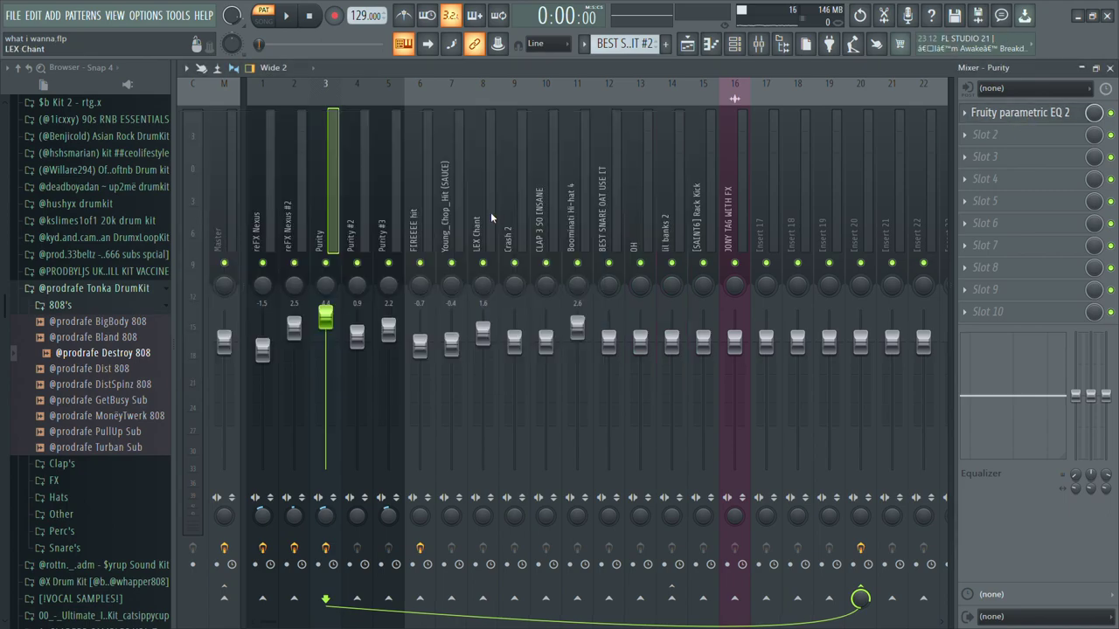
Check the effect slots of Purity #2 and Purity #3, and inspect the Fruity parametric EQ 2 on the FIREEEE hit track
{"action": "left_click", "coordinate": [358, 237]}
{"action": "left_click", "coordinate": [388, 218]}
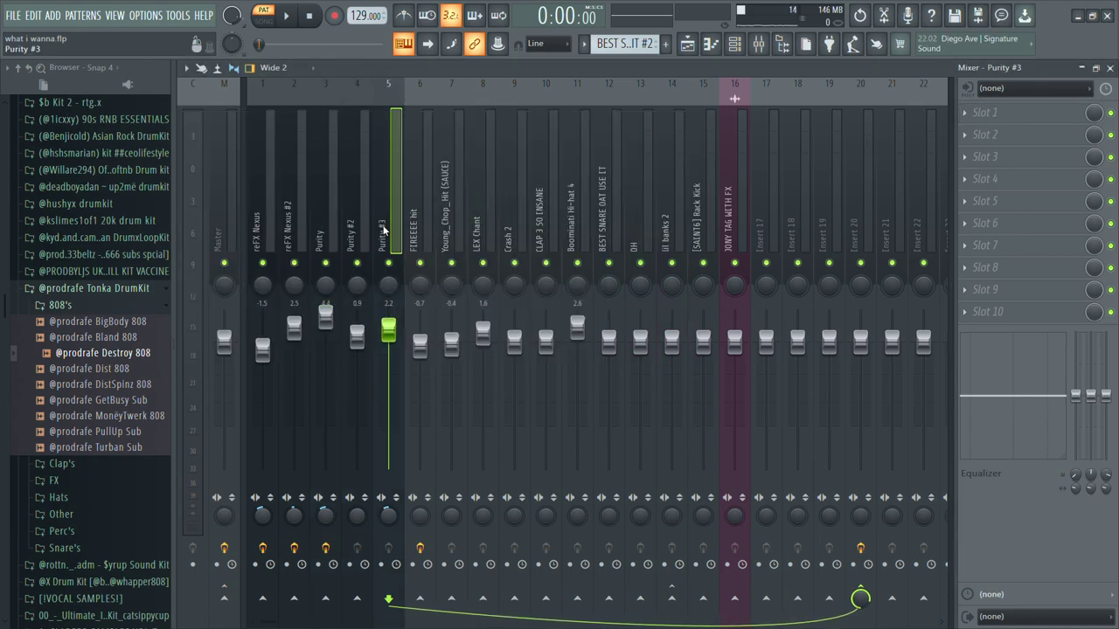
{"action": "left_click", "coordinate": [419, 220]}
{"action": "left_click", "coordinate": [1029, 120]}
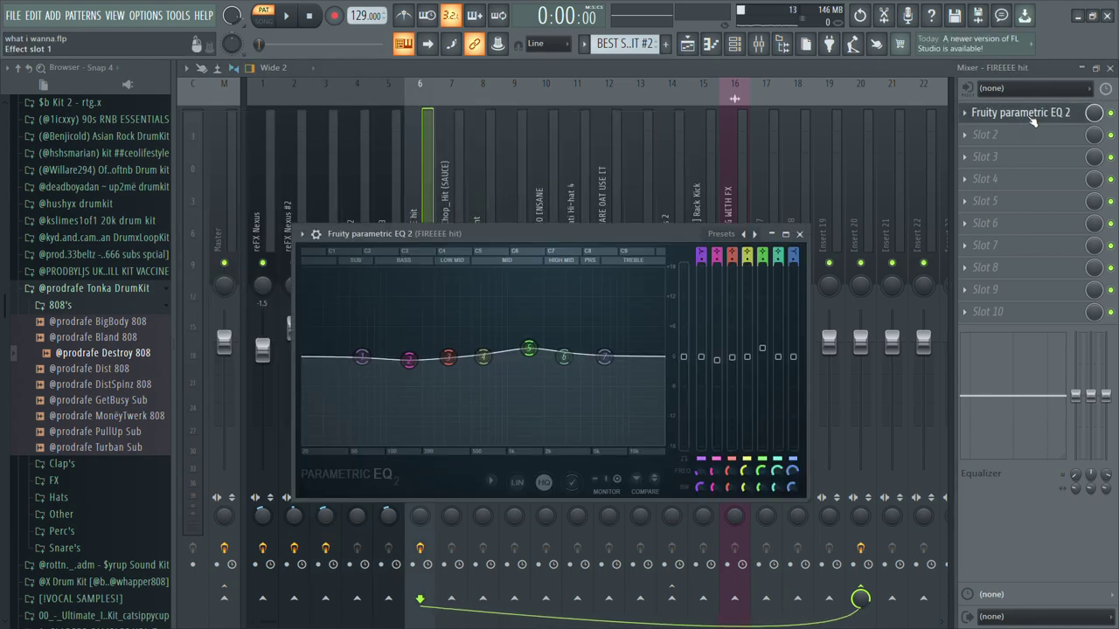
{"action": "left_click", "coordinate": [1036, 120]}
Go through the mixer tracks from Young_Chop_Hit (SAUCE) to JONY TAG WITH FX, checking each one's effect slots
{"action": "left_click", "coordinate": [456, 236]}
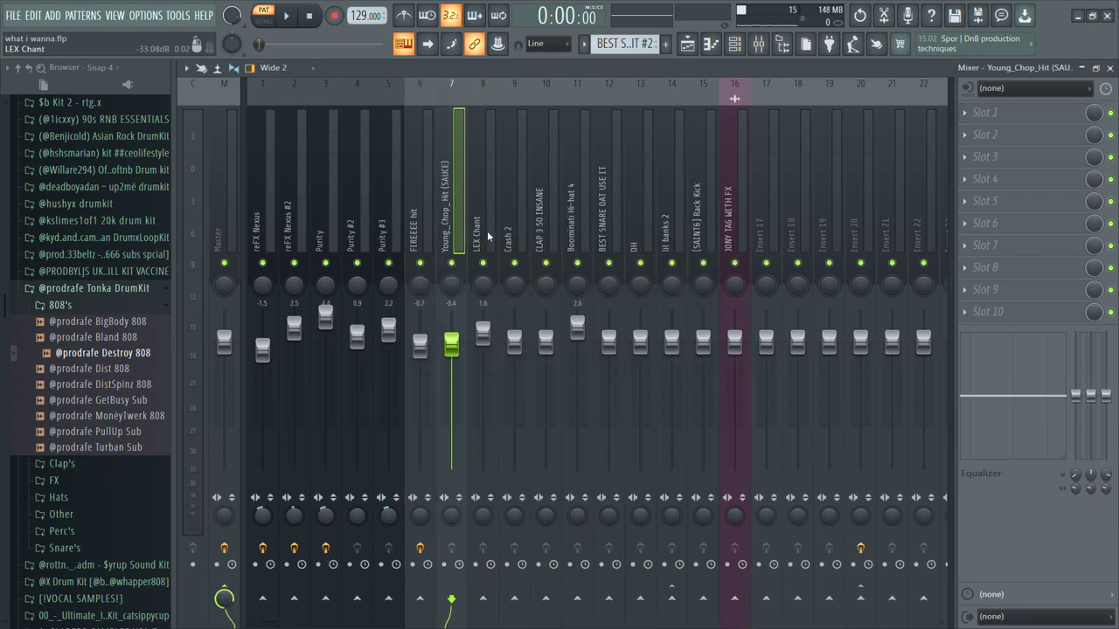
{"action": "left_click", "coordinate": [488, 236]}
{"action": "left_click", "coordinate": [519, 236]}
{"action": "left_click", "coordinate": [548, 235]}
{"action": "left_click", "coordinate": [578, 236]}
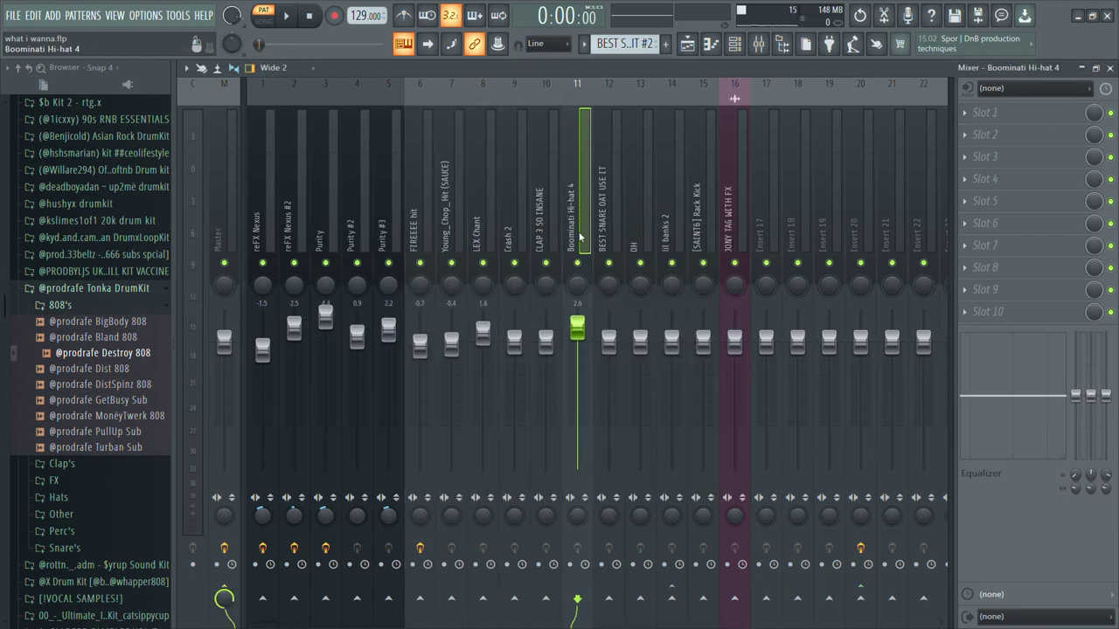
{"action": "left_click", "coordinate": [618, 236]}
{"action": "left_click", "coordinate": [648, 238]}
{"action": "left_click", "coordinate": [675, 236]}
{"action": "left_click", "coordinate": [709, 236]}
{"action": "left_click", "coordinate": [740, 236]}
Open the Fruity parametric EQ 2 on Insert 20 and play the arrangement in song mode to watch the automated band 1 frequency
{"action": "left_click", "coordinate": [855, 229]}
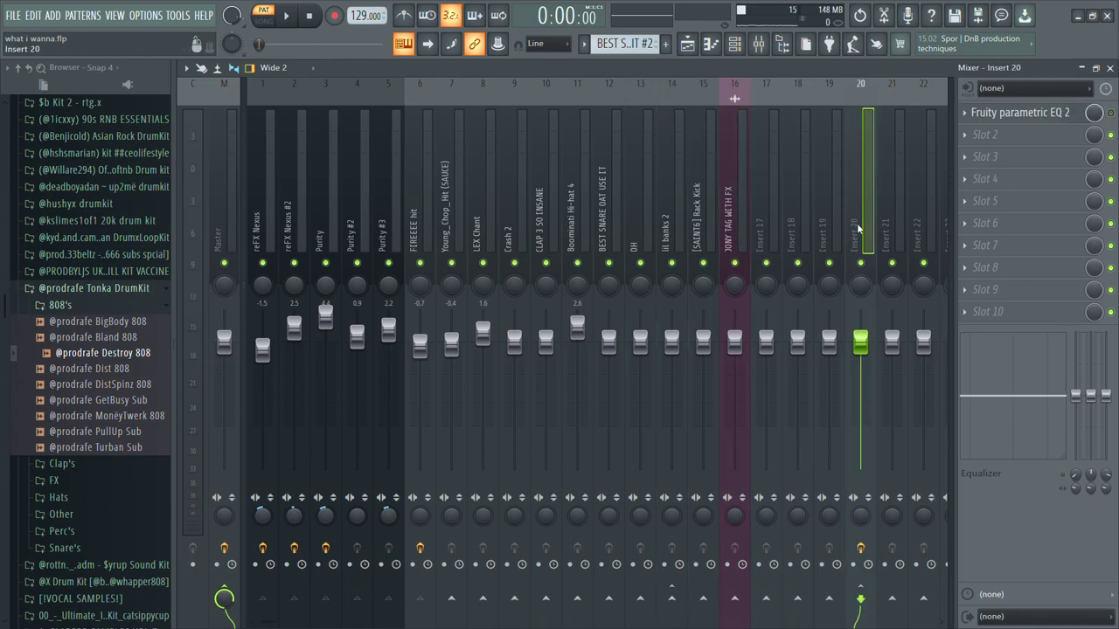
{"action": "left_click", "coordinate": [1031, 119]}
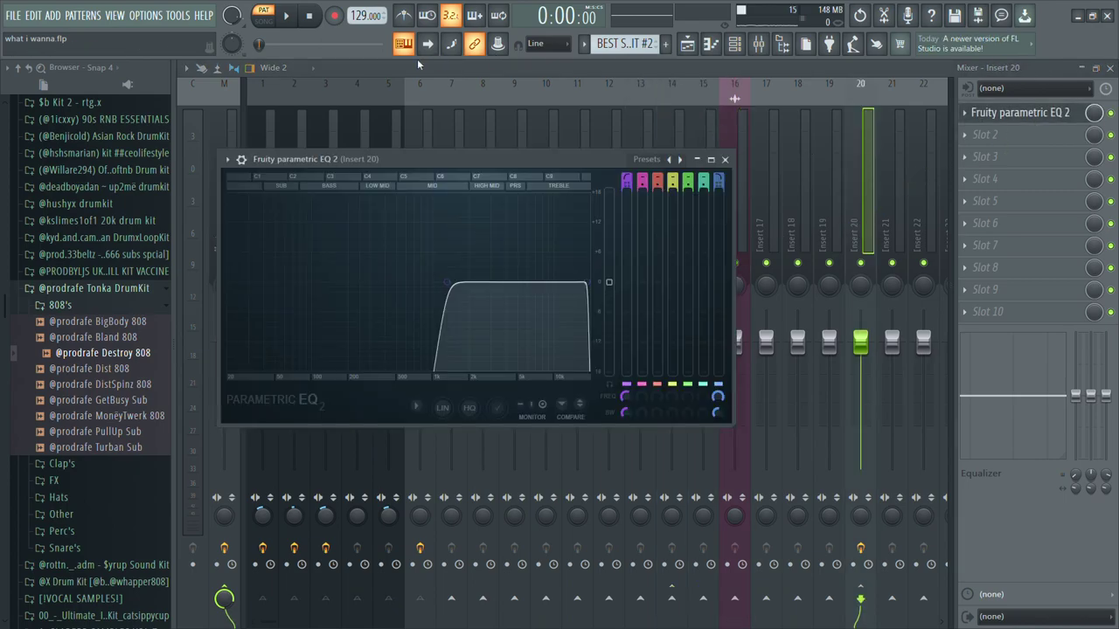
{"action": "key", "text": "space"}
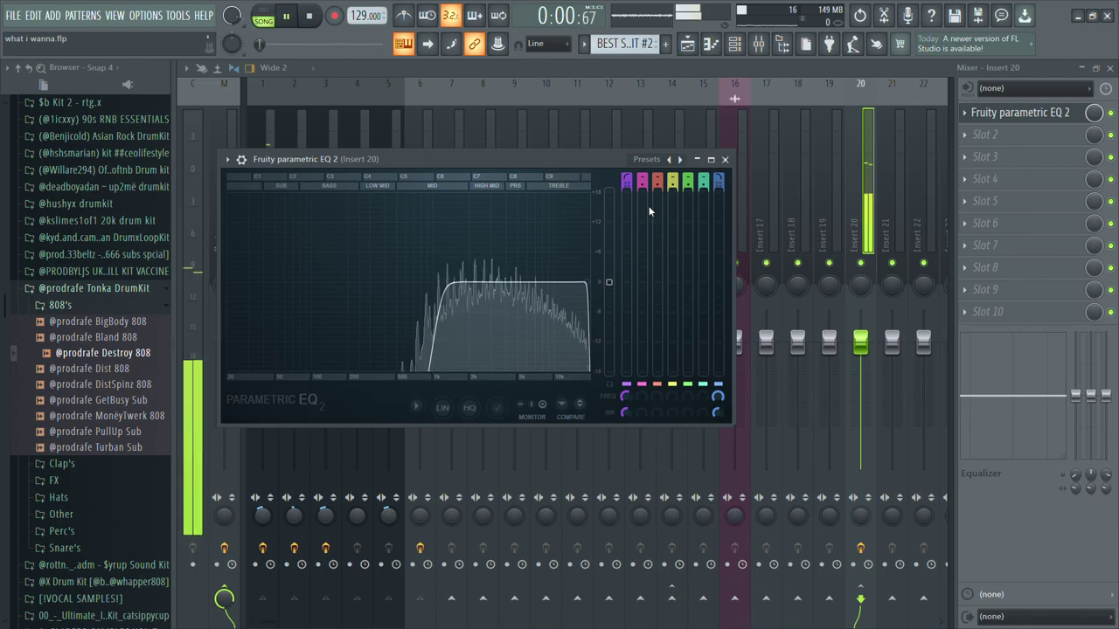
Close the Insert 20 equalizer and the mixer, and review the full playlist arrangement across all tracks during playback
{"action": "left_click_drag", "start_coordinate": [433, 329], "coordinate": [411, 294]}
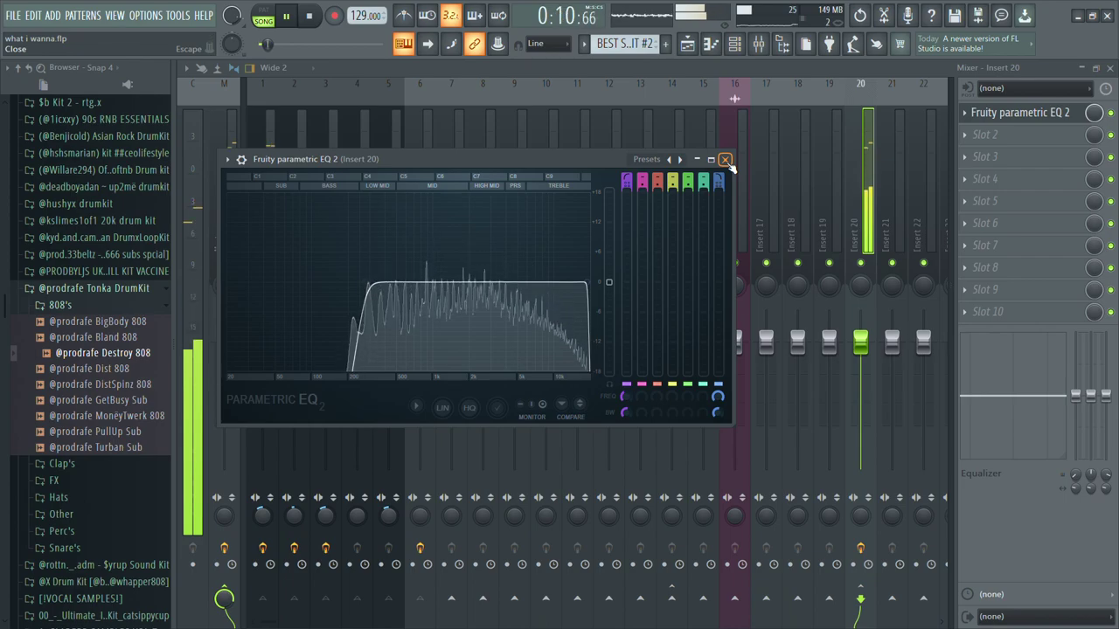
{"action": "left_click", "coordinate": [724, 160]}
{"action": "left_click", "coordinate": [1109, 68]}
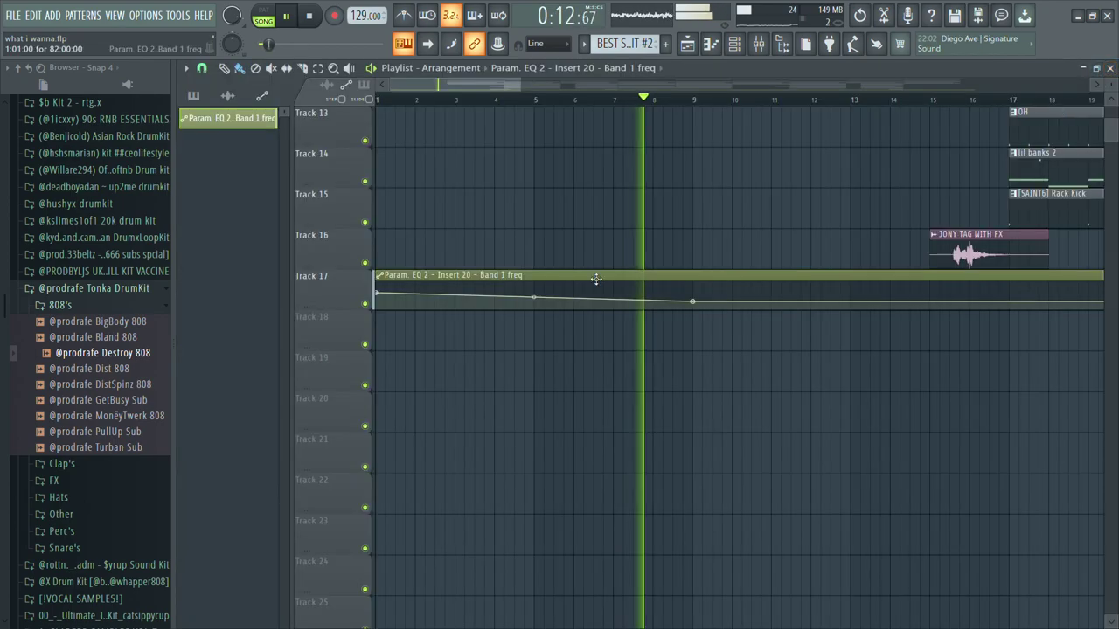
{"action": "scroll", "coordinate": [530, 115], "scroll_direction": "up", "scroll_amount": 5}
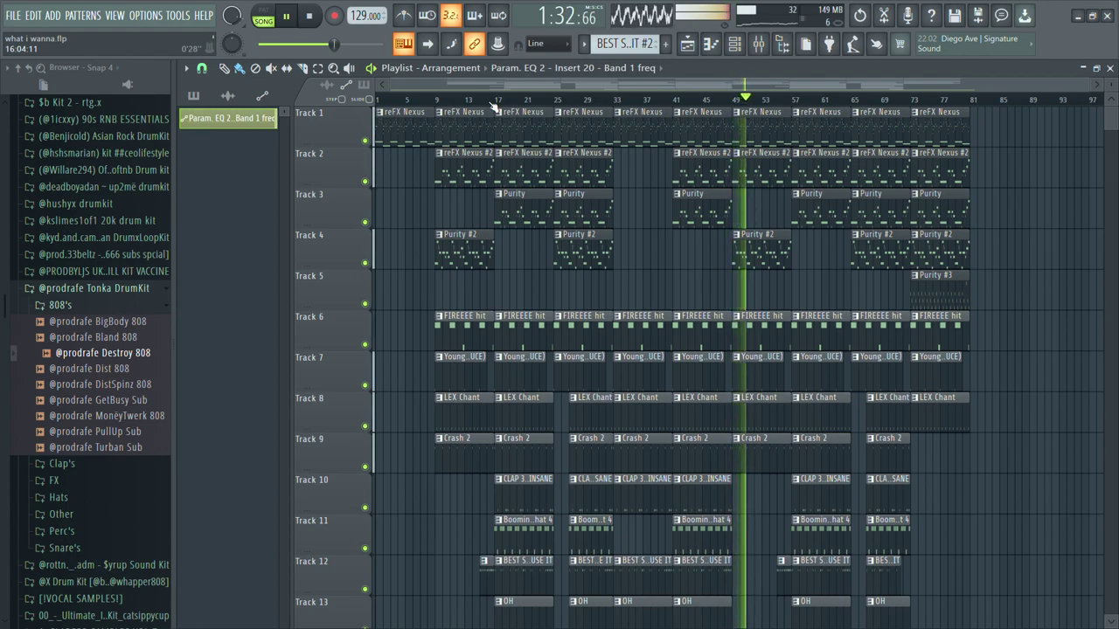
{"action": "scroll", "coordinate": [724, 252], "scroll_direction": "down", "scroll_amount": 3}
{"action": "scroll", "coordinate": [752, 249], "scroll_direction": "down", "scroll_amount": 1}
{"action": "scroll", "coordinate": [761, 249], "scroll_direction": "up", "scroll_amount": 5}
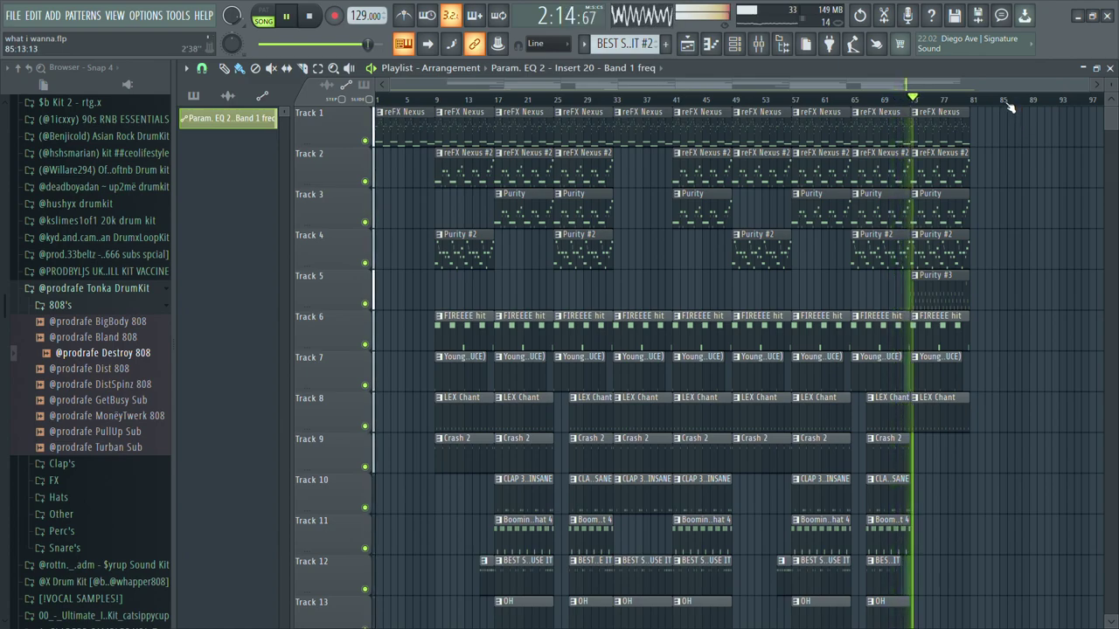
Inspect the Purity #3 notes in the piano roll from its clip on Track 5, and close the piano roll
{"action": "scroll", "coordinate": [1010, 106], "scroll_direction": "up", "scroll_amount": 6}
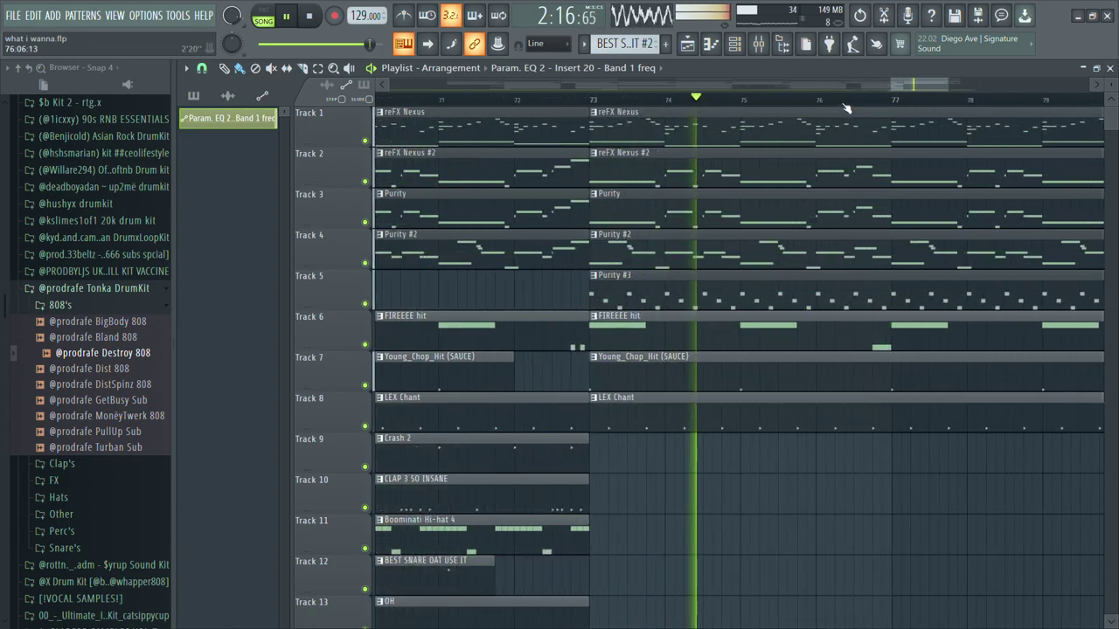
{"action": "double_click", "coordinate": [815, 295]}
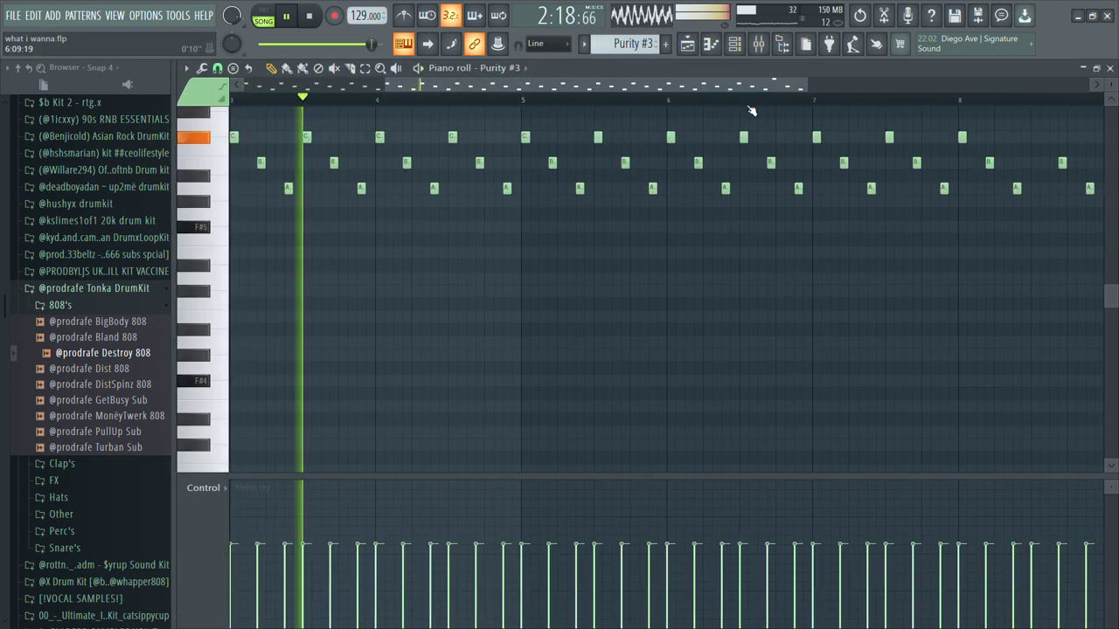
{"action": "scroll", "coordinate": [813, 144], "scroll_direction": "up", "scroll_amount": 3}
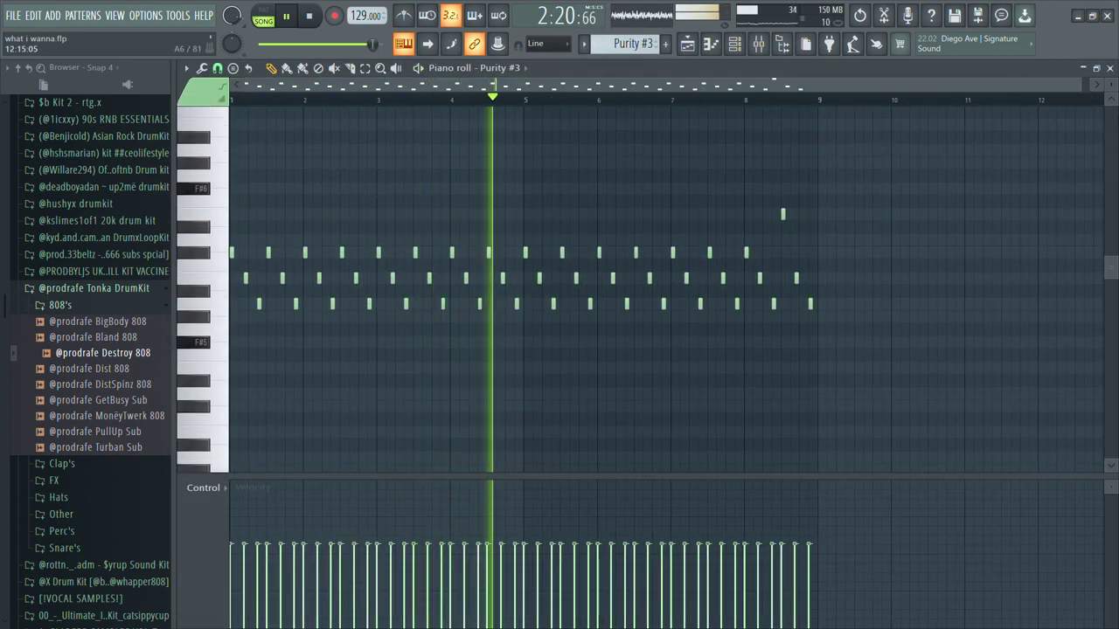
{"action": "left_click", "coordinate": [1110, 68]}
Examine the closing bars of the arrangement and the end of the Insert 20 Band 1 freq automation clip on Track 17
{"action": "scroll", "coordinate": [1001, 105], "scroll_direction": "down", "scroll_amount": 6}
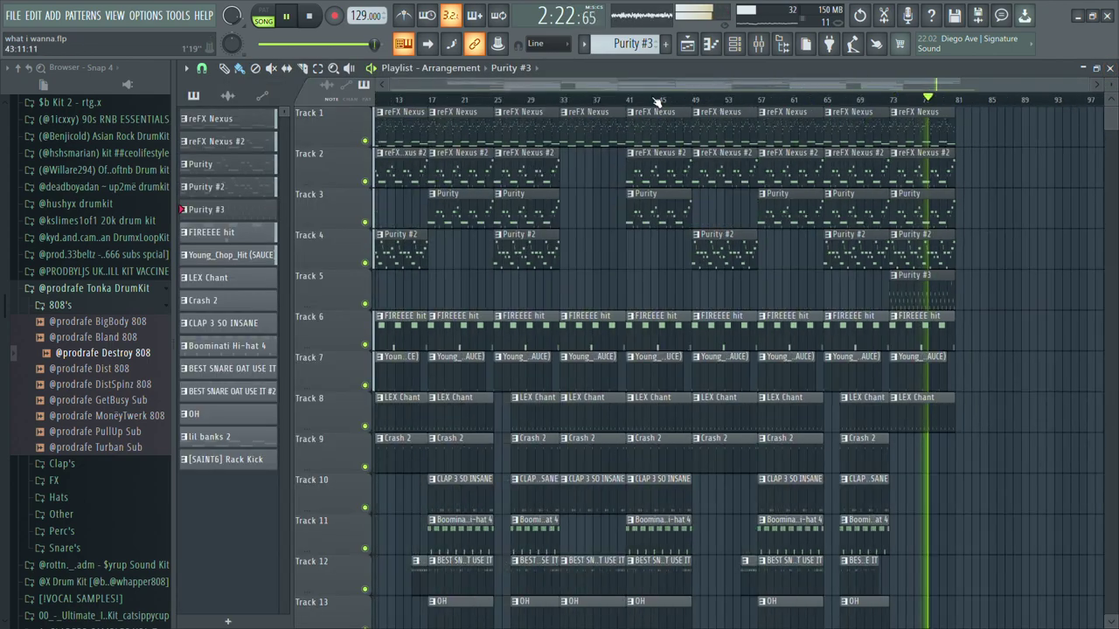
{"action": "scroll", "coordinate": [1029, 137], "scroll_direction": "down", "scroll_amount": 5}
{"action": "scroll", "coordinate": [1029, 137], "scroll_direction": "up", "scroll_amount": 4}
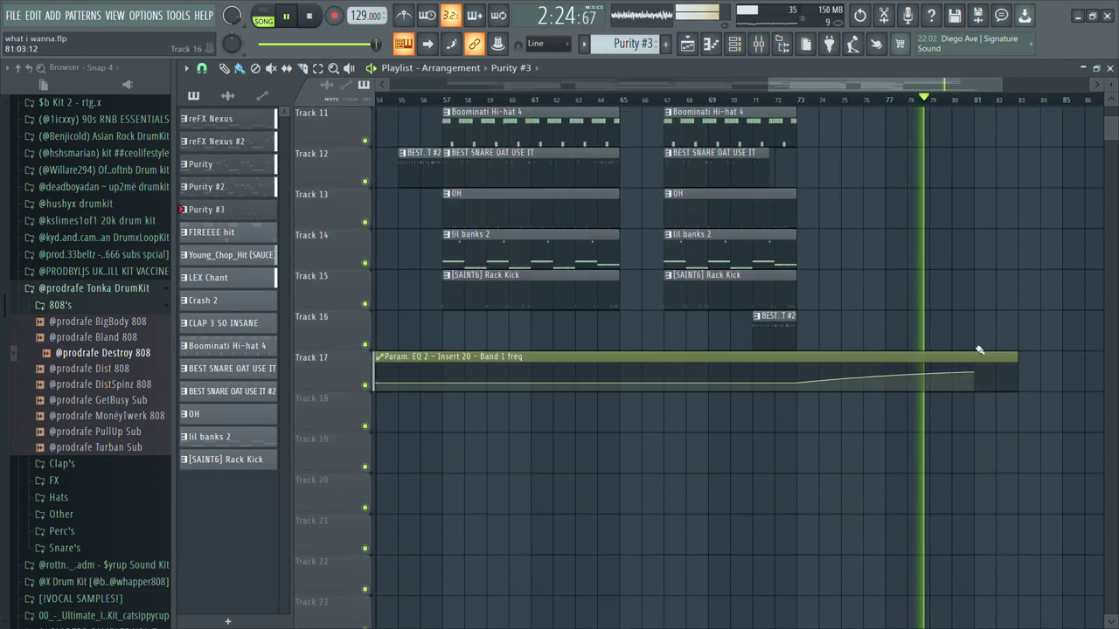
{"action": "scroll", "coordinate": [1040, 112], "scroll_direction": "up", "scroll_amount": 4}
{"action": "scroll", "coordinate": [1049, 109], "scroll_direction": "up", "scroll_amount": 4}
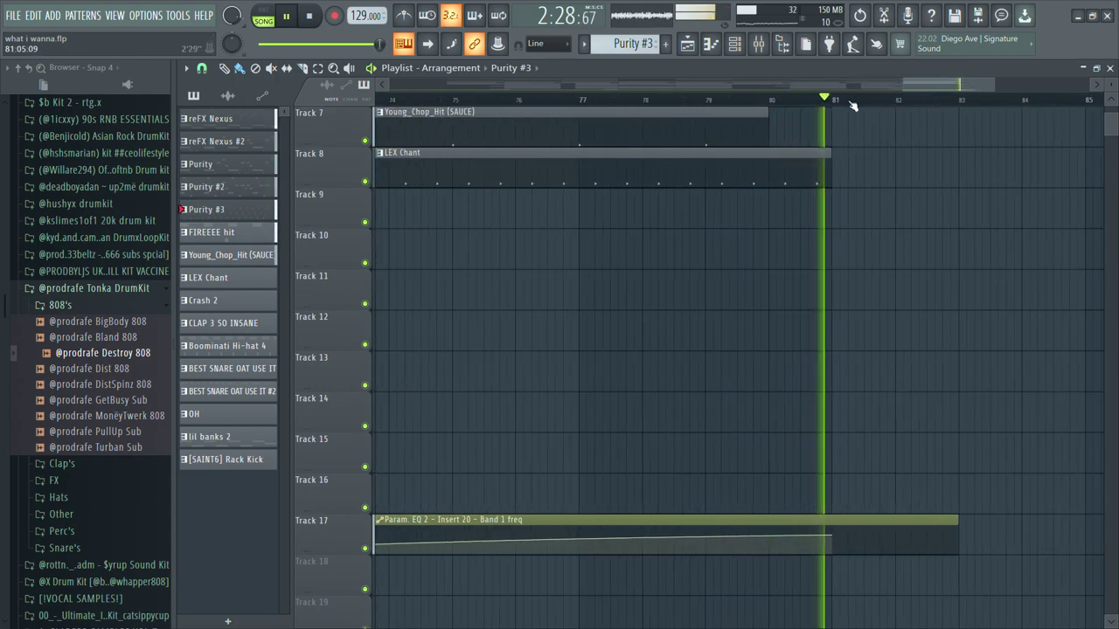
{"action": "scroll", "coordinate": [1049, 106], "scroll_direction": "down", "scroll_amount": 2}
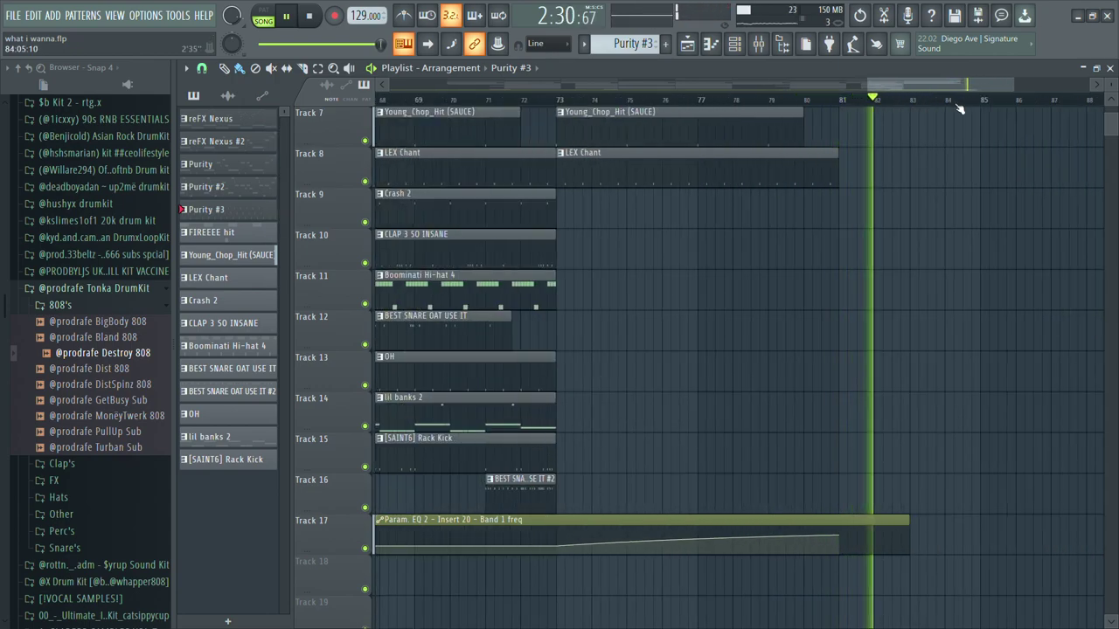